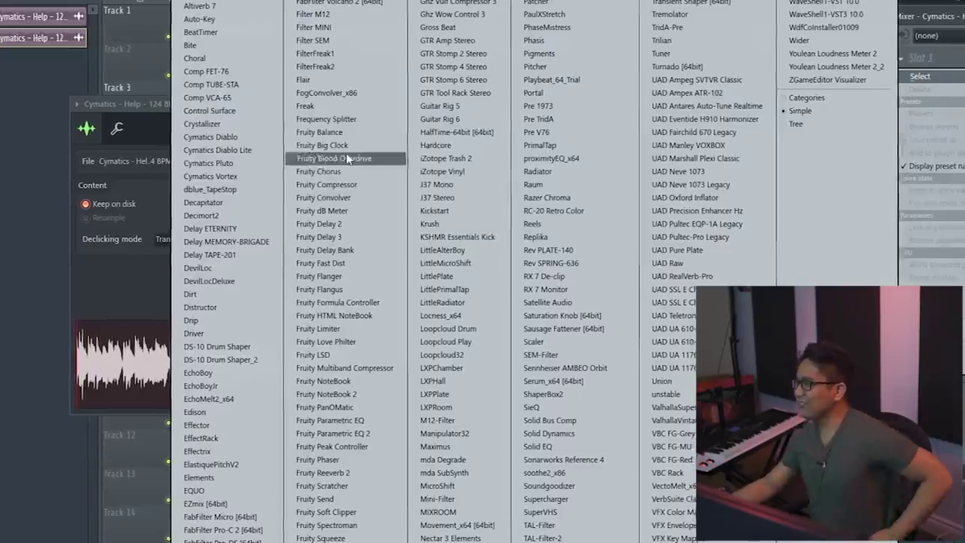
Step: Load the HalfTime effect on the Cymatics Help sample's mixer track and mute Track 1 in the playlist
left_click(452, 132)
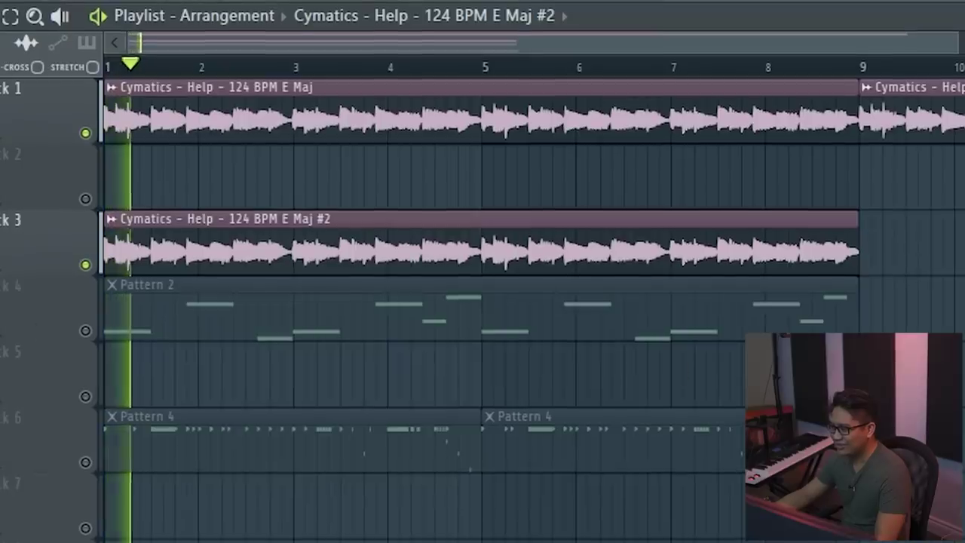
left_click(85, 135)
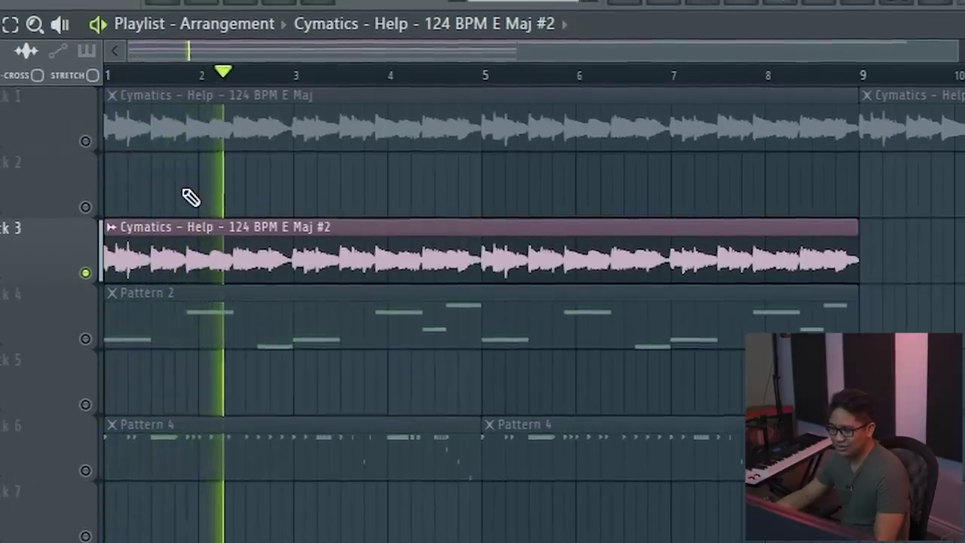
Step: Select the Cymatics Help #2 clip on Track 3 and consolidate it into a new audio clip
left_click(392, 100, "ctrl")
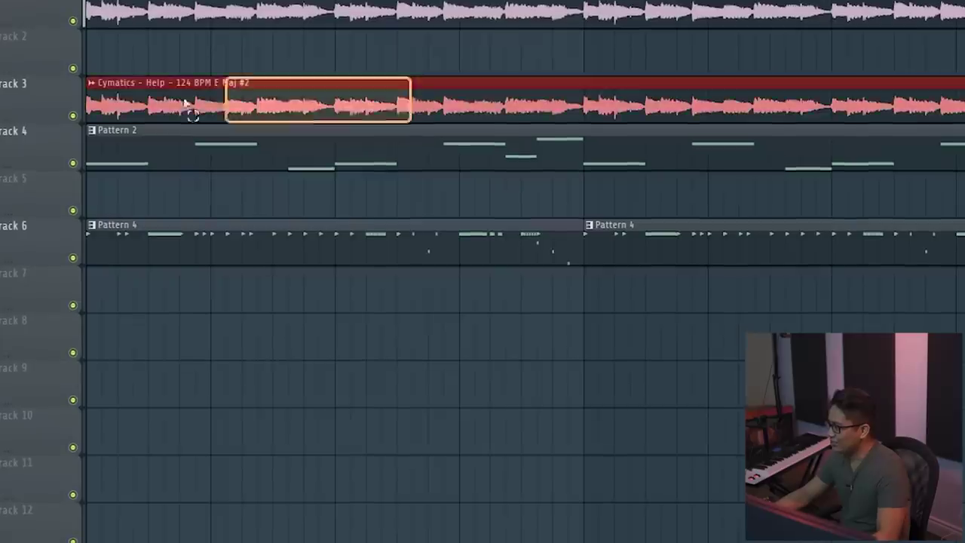
key("ctrl+alt+c")
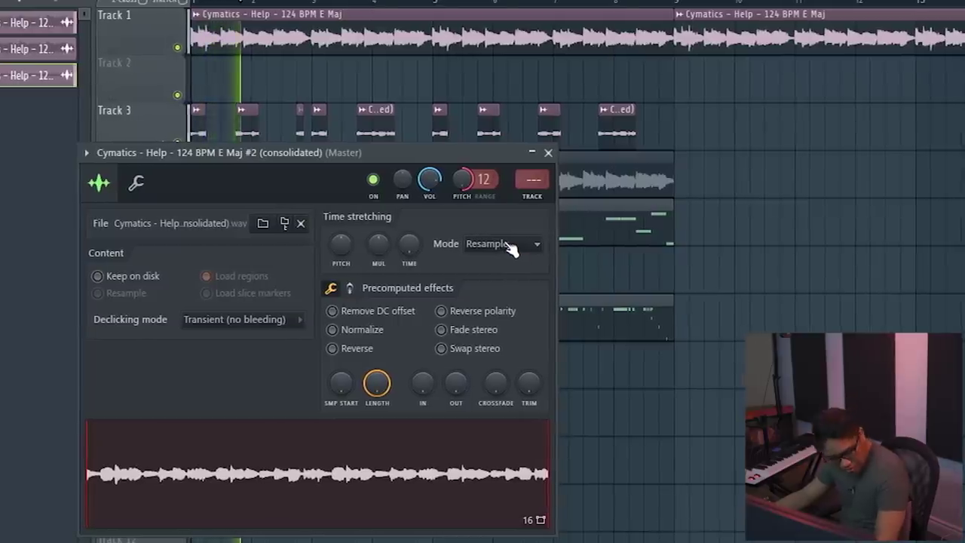
left_click(543, 153)
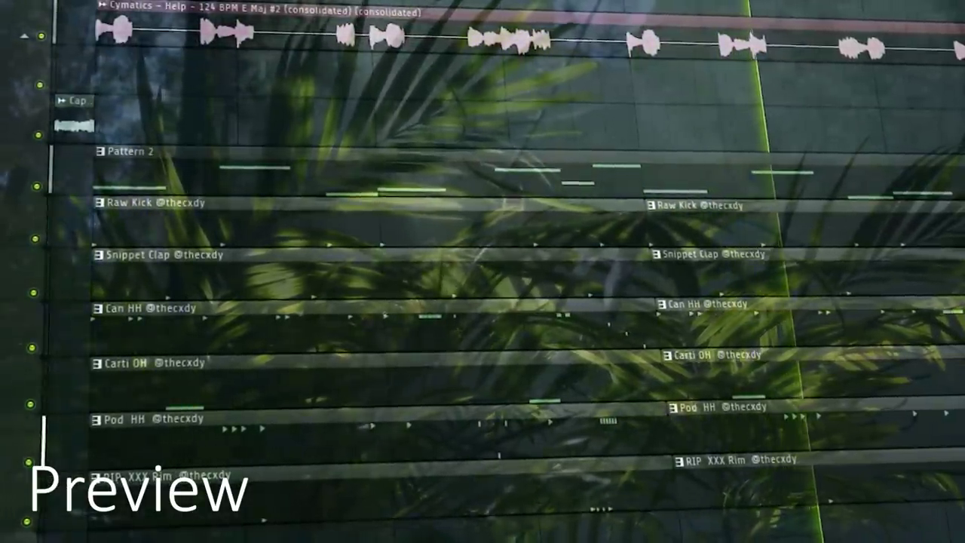
Step: Play through the finished beat and look over its full arrangement and mixer levels
scroll(445, 263, "down", 4)
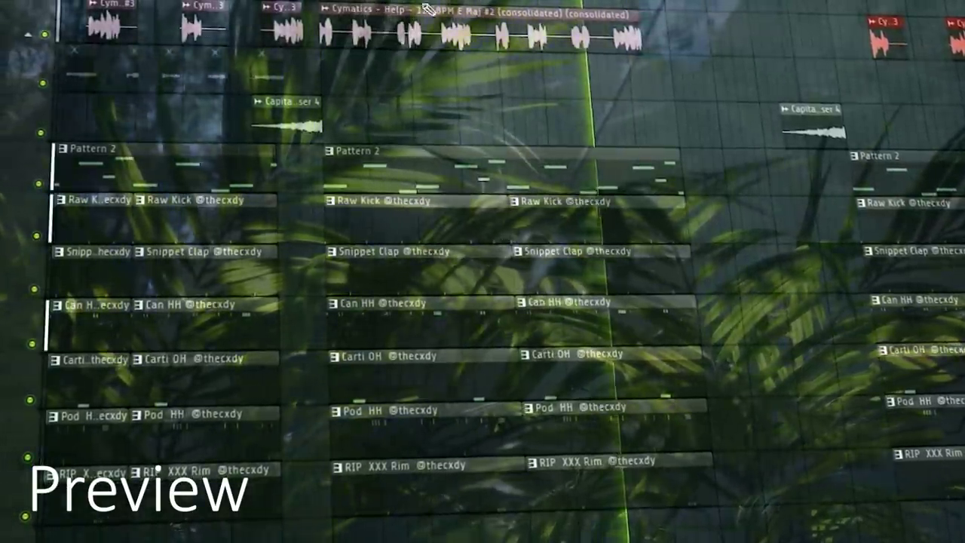
scroll(428, 25, "down", 4)
key("F9")
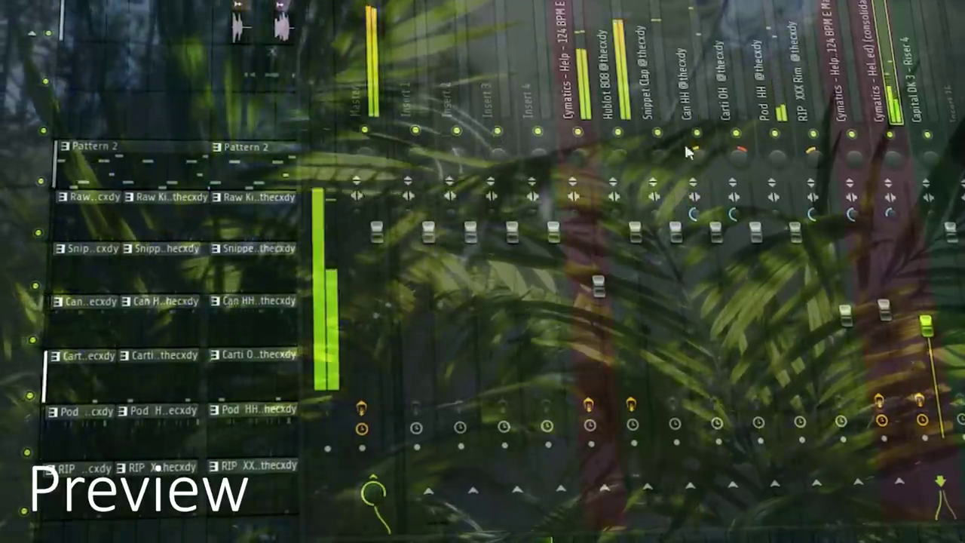
left_click(688, 177)
key("F6")
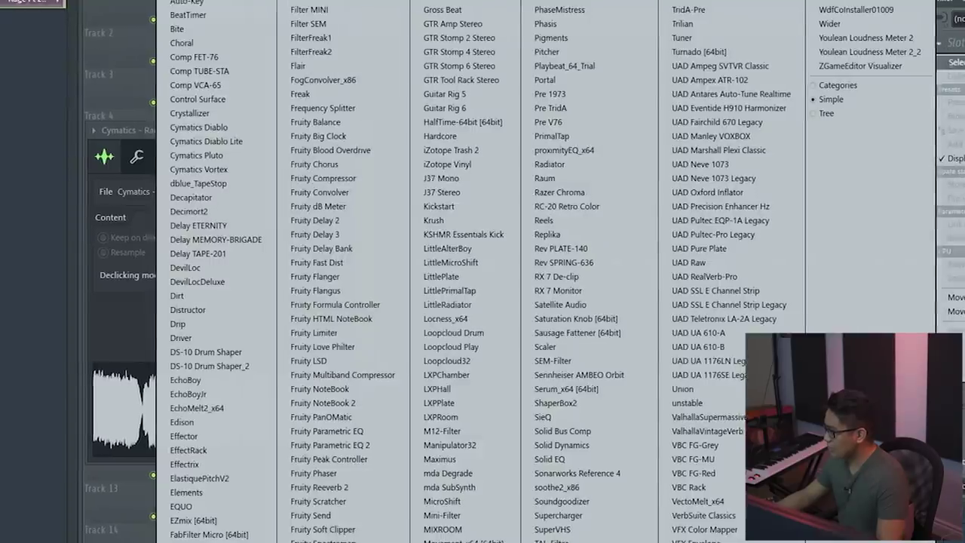
Step: Load FabFilter Pro-Q 3 on the Cymatics Rage sample's mixer track and adjust an EQ band in the low end
left_click(202, 541)
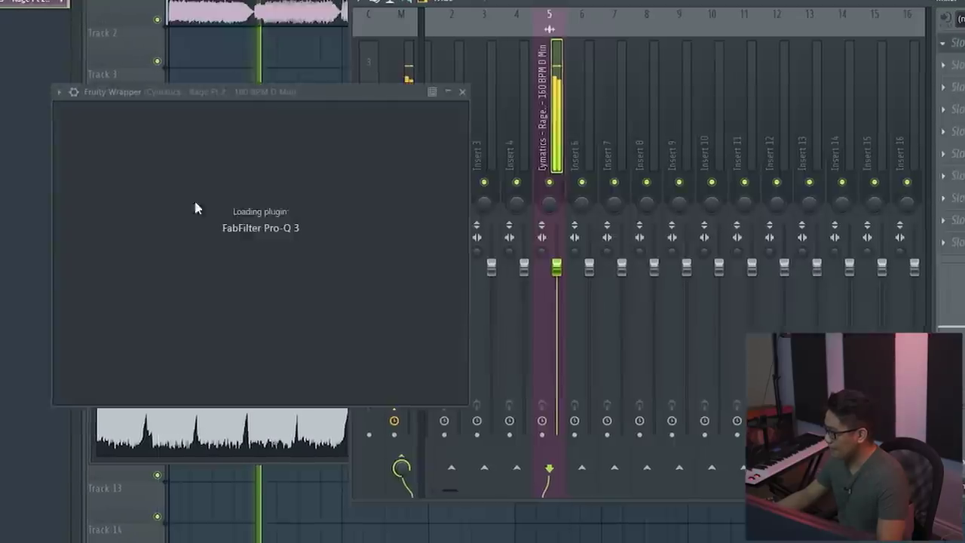
double_click(86, 241)
left_click_drag(87, 241, 300, 230)
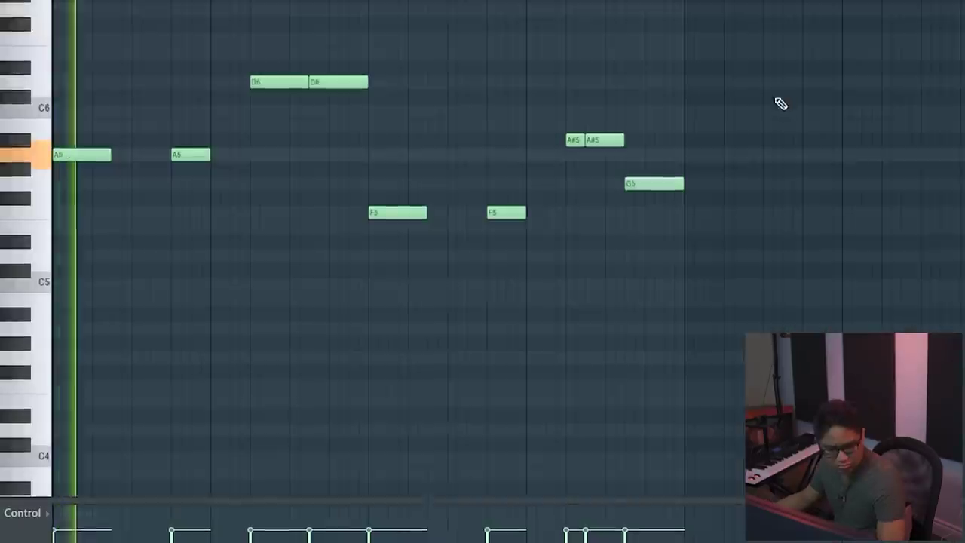
Step: Select all notes in the piano roll and transpose them down one octave
key("ctrl+a")
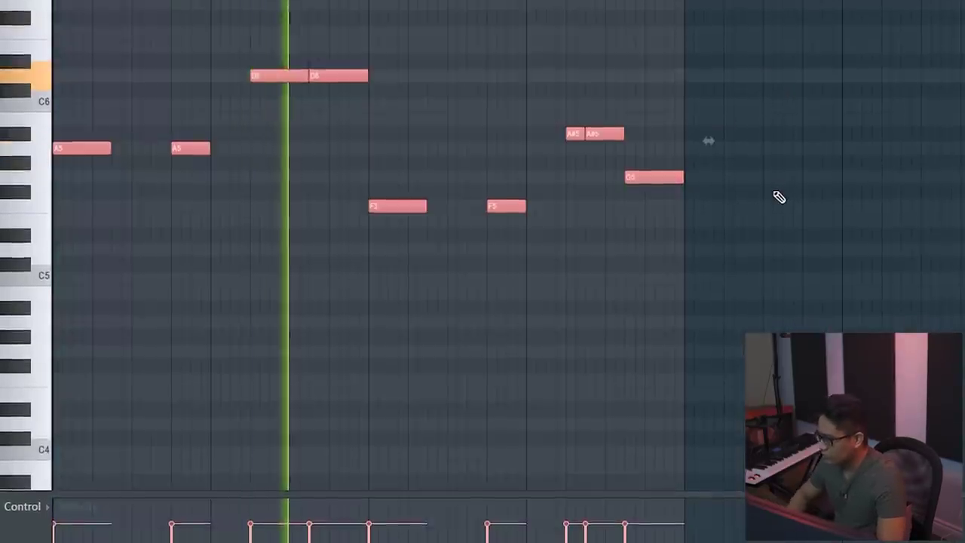
key("ctrl+Down")
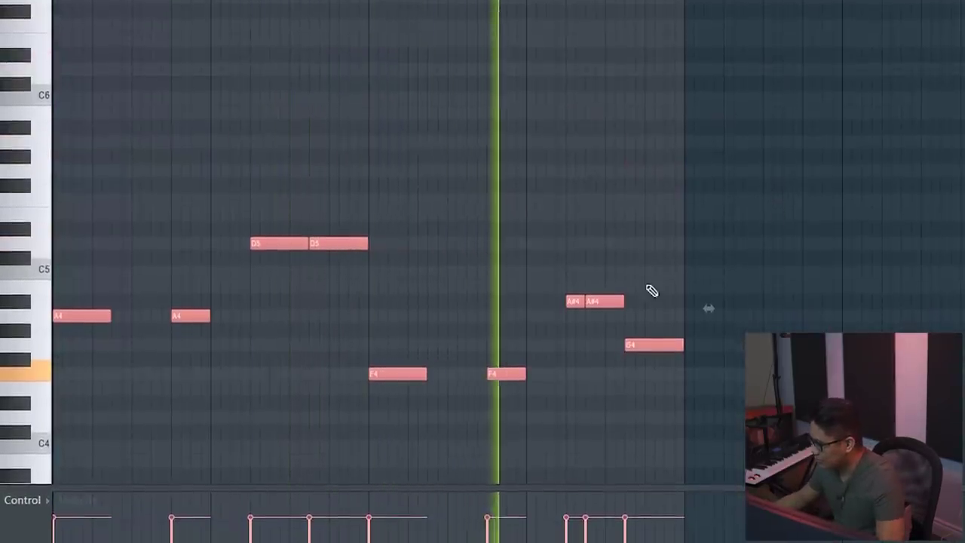
left_click_drag(377, 329, 83, 279)
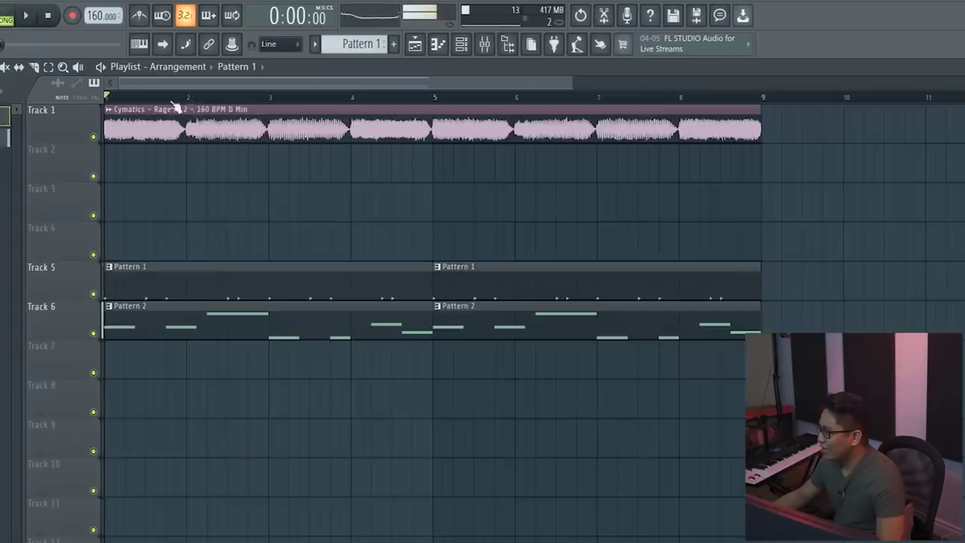
Step: Rearrange one-bar chops of the Rage sample across bars 1 to 4 of Track 2 and delete the leftover chop at bar 5
scroll(219, 86, "up", 4)
left_click(304, 144)
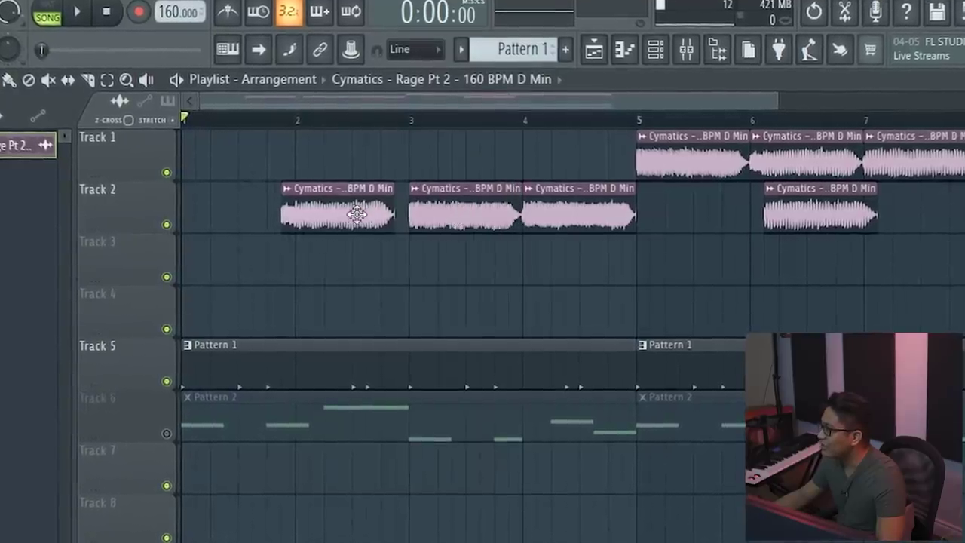
left_click_drag(356, 214, 371, 215)
left_click_drag(788, 192, 209, 190)
key("space")
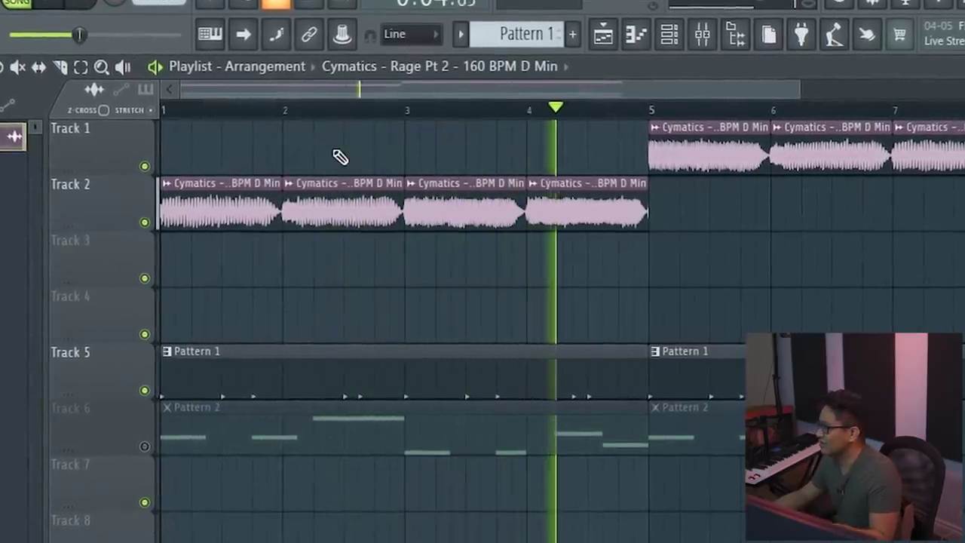
right_click(670, 153)
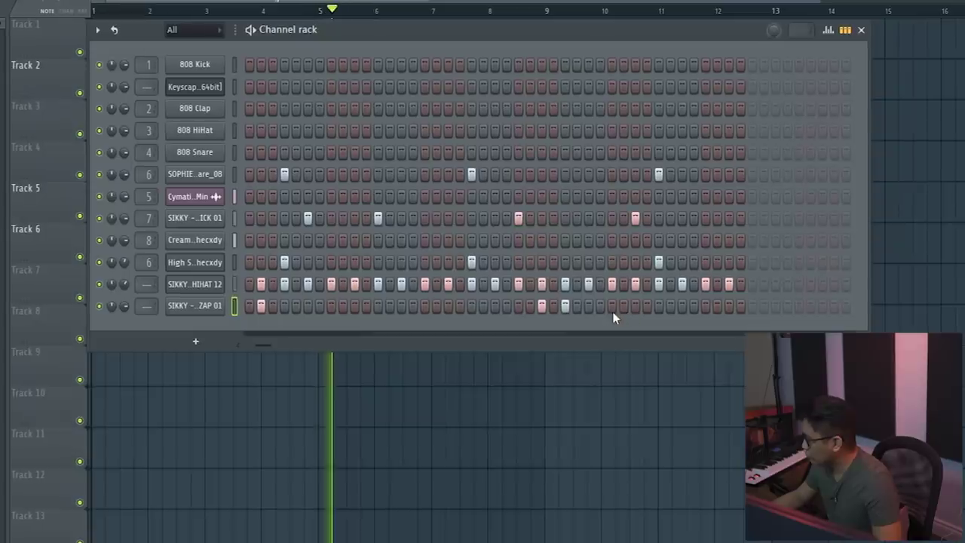
Step: Add two steps to the SIKKY ZAP 01 channel's sequence and lower the velocity of its fourth step
left_click(612, 307)
left_click(635, 307)
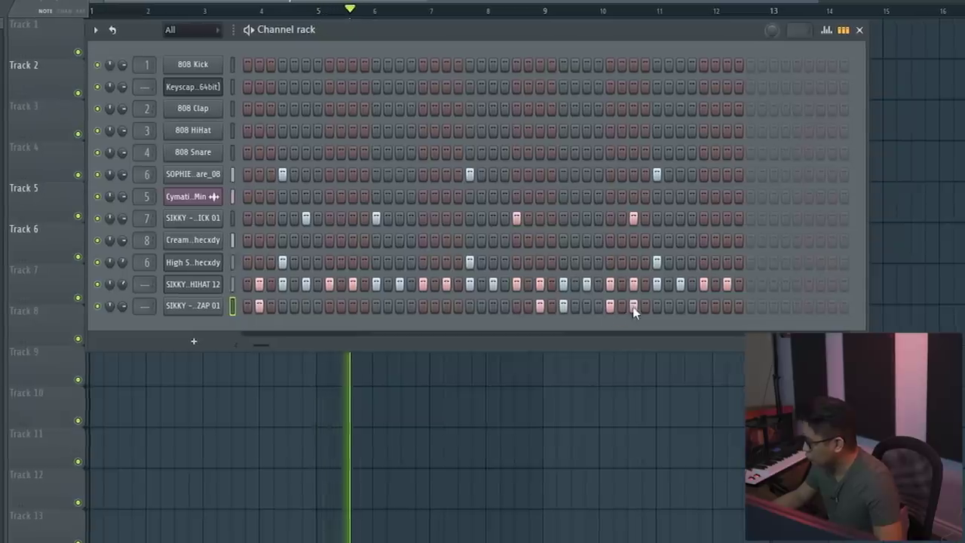
left_click_drag(260, 345, 245, 345)
left_click(820, 30)
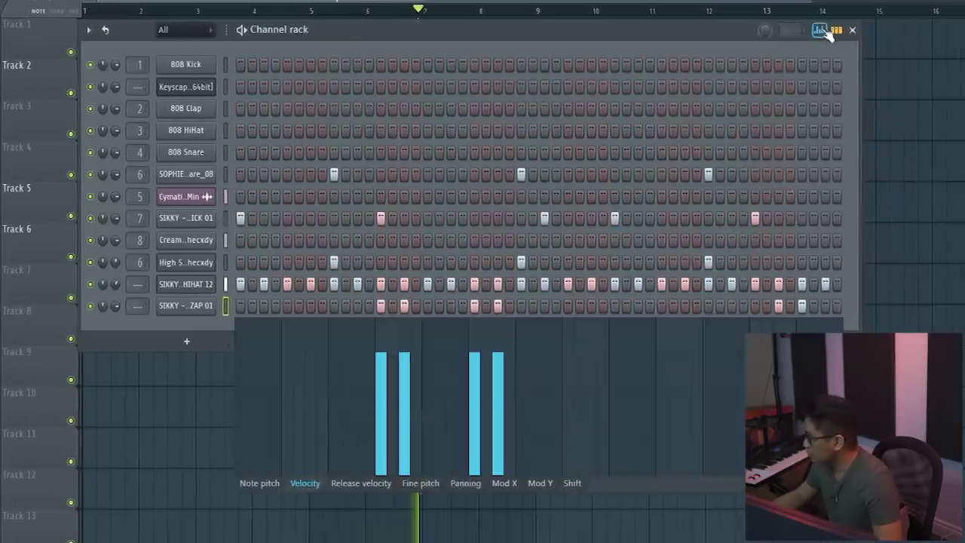
left_click(494, 380)
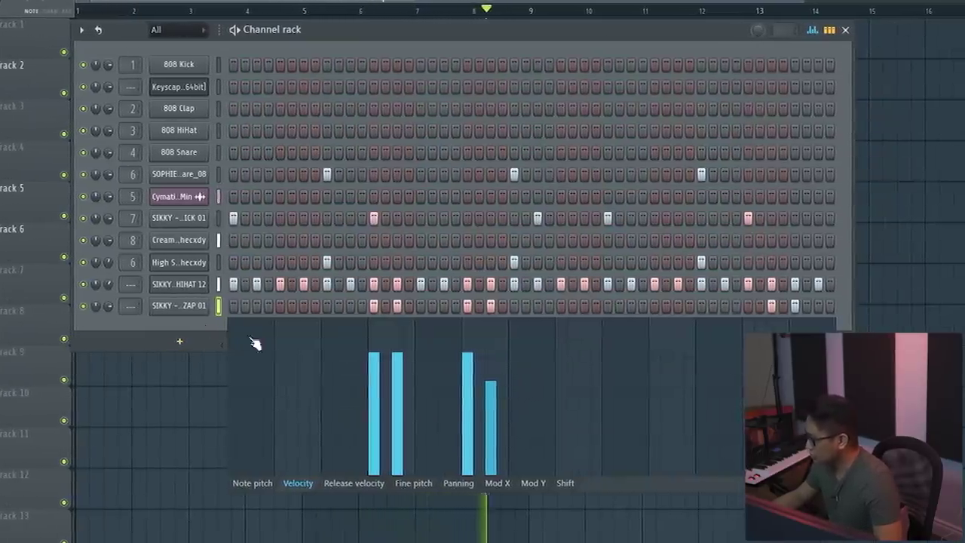
left_click(820, 30)
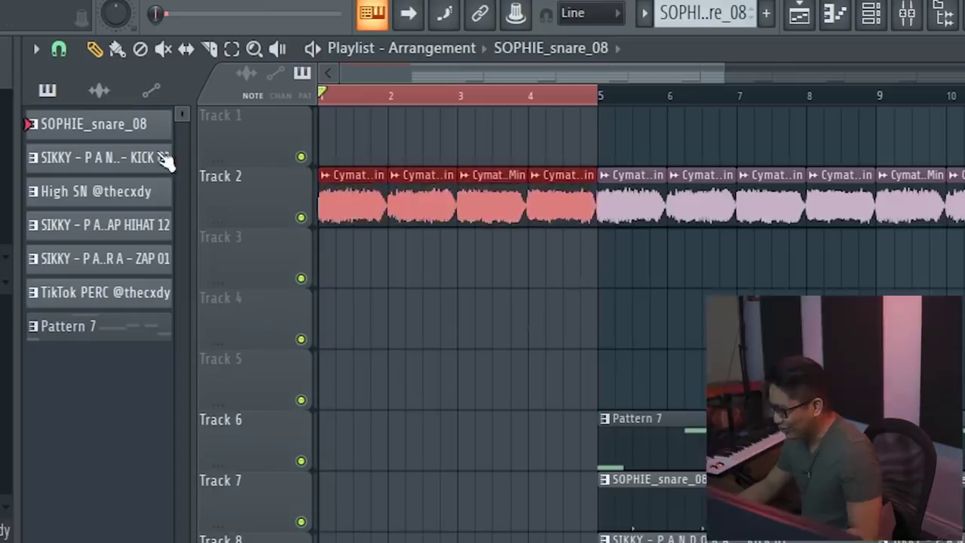
Step: Consolidate the sample chops in bars 1 to 4 and place the Another Basic Riser sample on Track 6 leading into bar 5
key("ctrl+r")
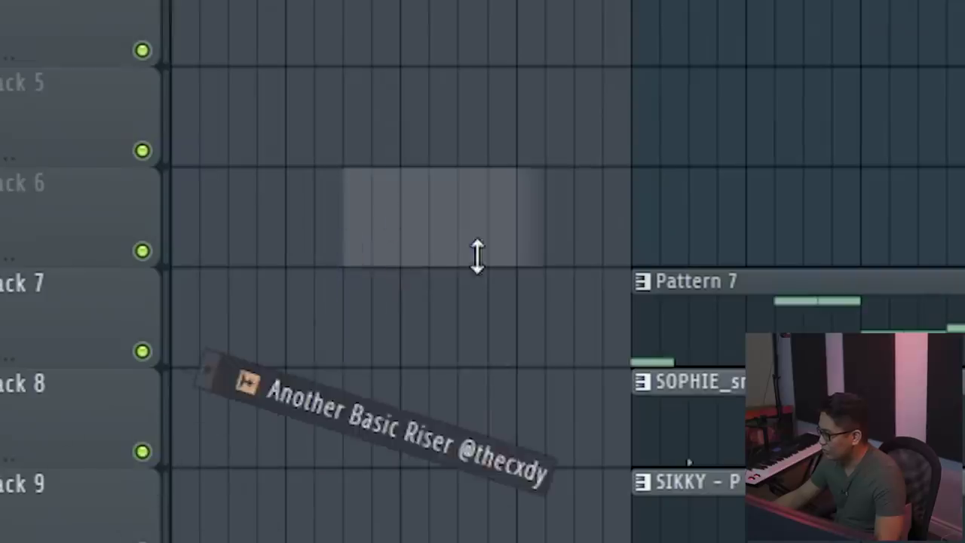
left_click_drag(478, 254, 573, 209)
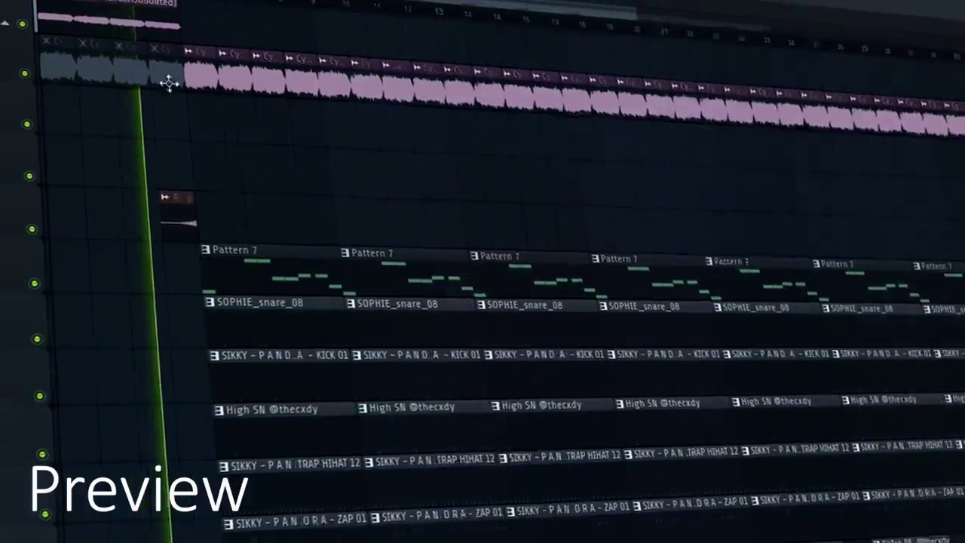
Step: Review the second beat's arrangement and its mixer tracks during playback
scroll(178, 84, "down", 3)
key("F9")
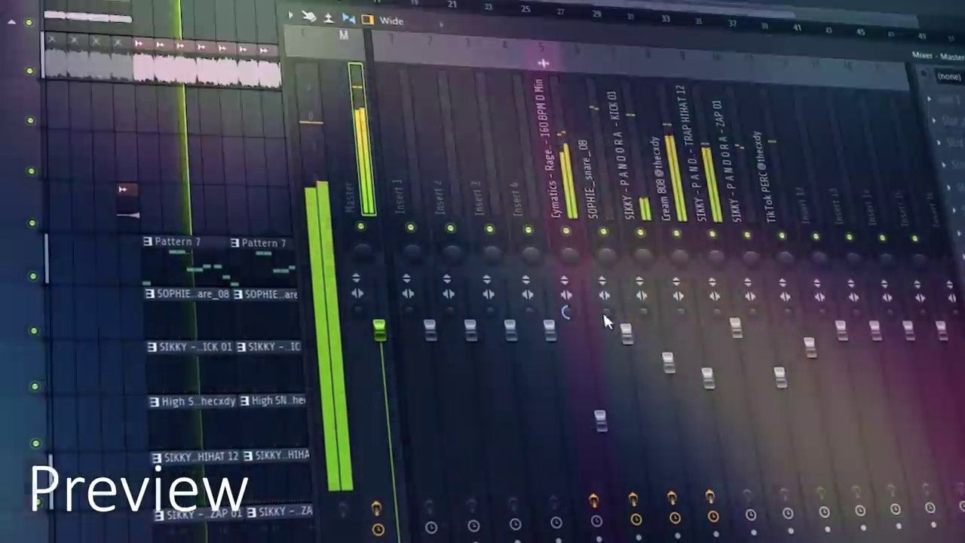
left_click(625, 334)
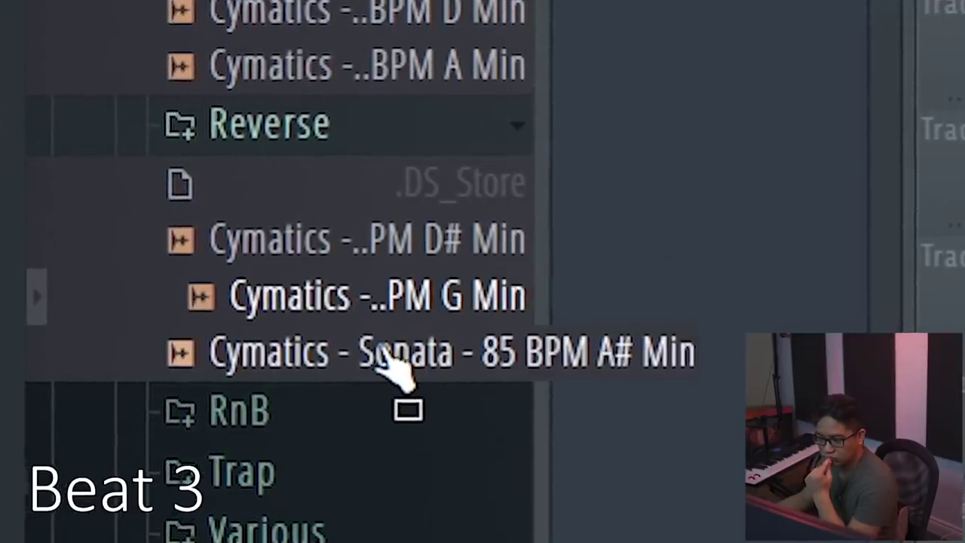
Step: Add the Cymatics Sixth Sense 179 BPM G Min sample from the Reverse folder to the project
left_click_drag(396, 324, 485, 312)
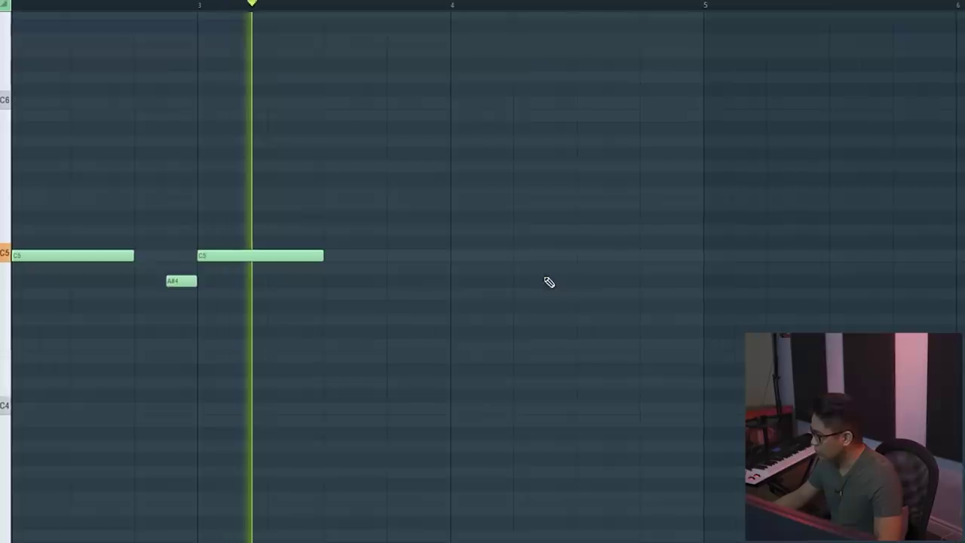
Step: Add a C5 note in bar 4 and select the notes of bars 1 to 4 plus the two closing notes of bar 8
left_click(515, 257)
scroll(448, 297, "down", 3)
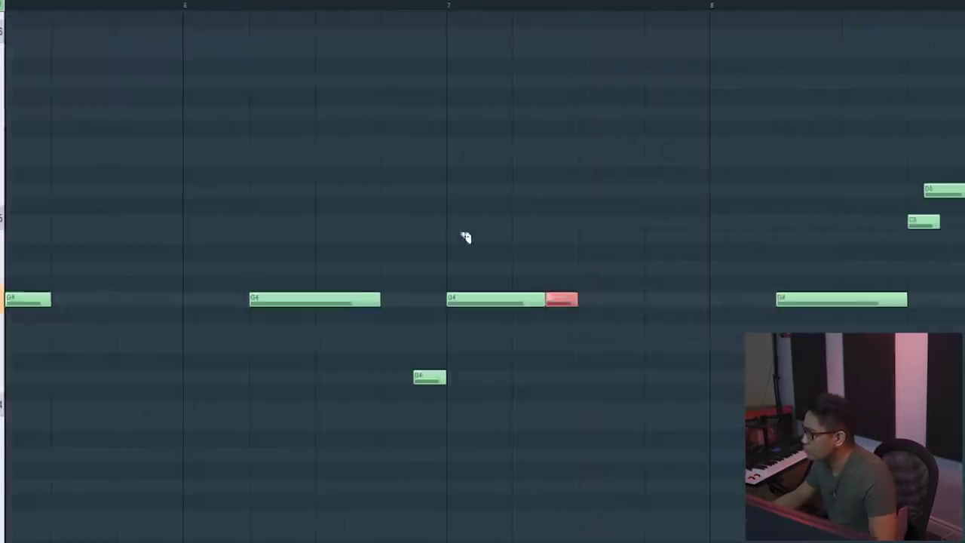
scroll(463, 236, "down", 3)
scroll(385, 244, "up", 3)
scroll(399, 224, "down", 3)
left_click_drag(954, 238, 1, 162)
left_click_drag(775, 254, 2, 161)
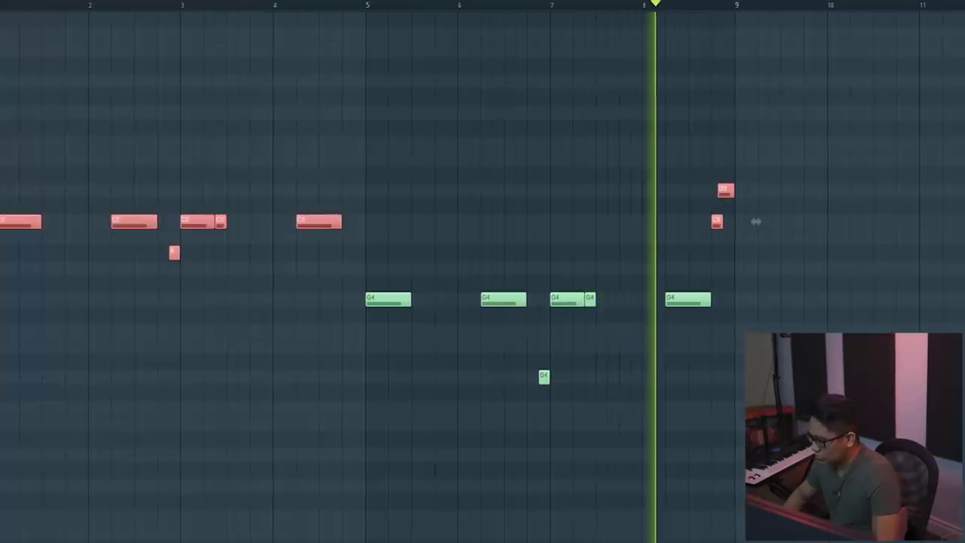
Step: Quantize all of the percussion channel's notes with the 16_loose feel template
key("ctrl+a")
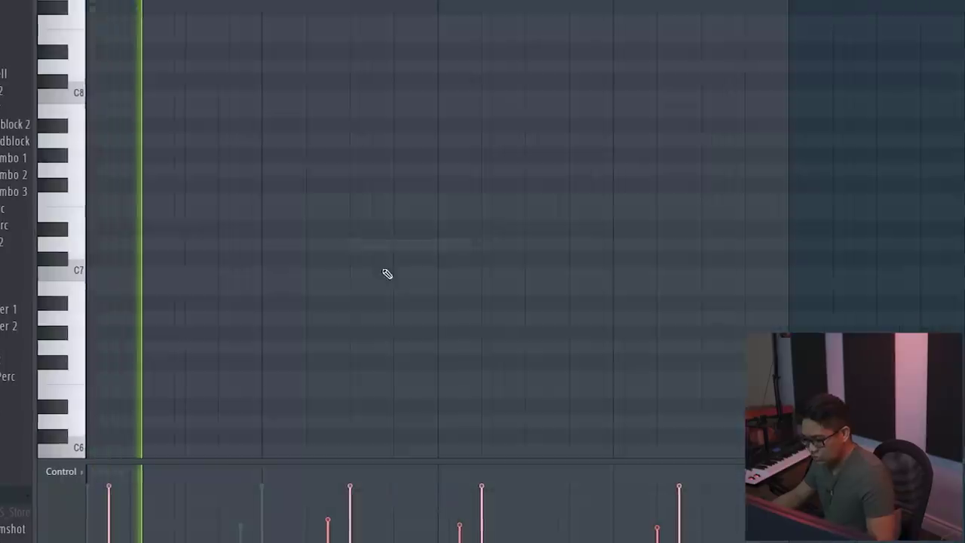
key("alt+q")
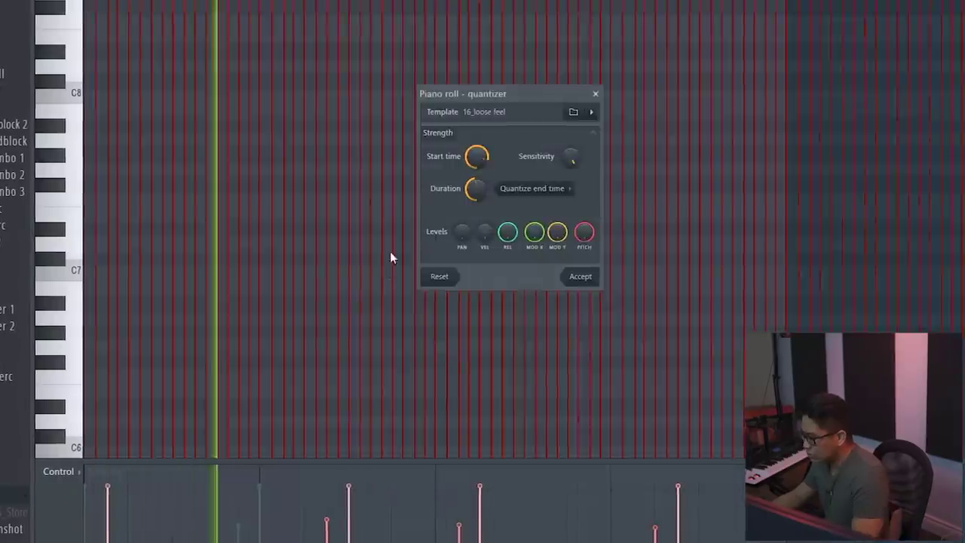
key("Return")
Step: Switch to the Hairy Drum channel and choose a note property for the piano roll's control lane
scroll(398, 221, "down", 3)
key("F6")
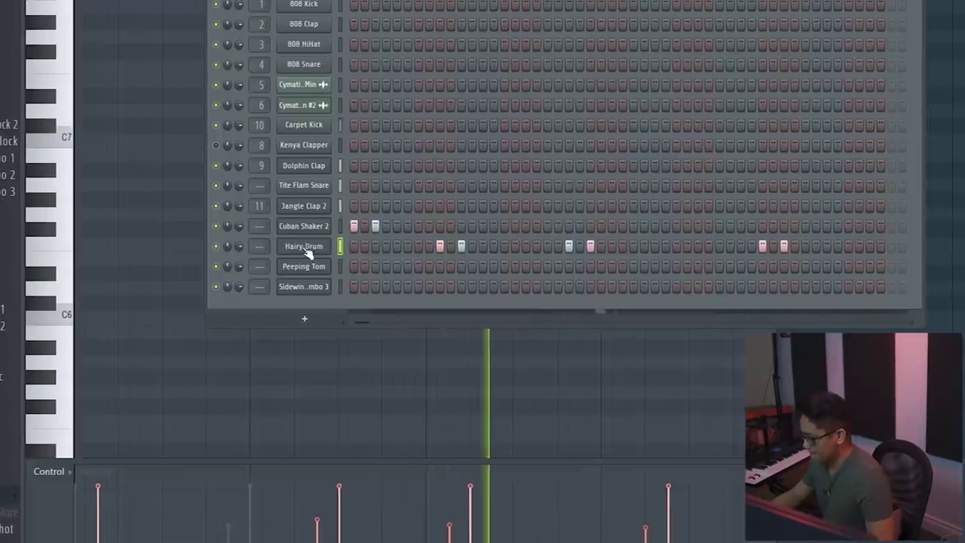
left_click(309, 251)
left_click(211, 97)
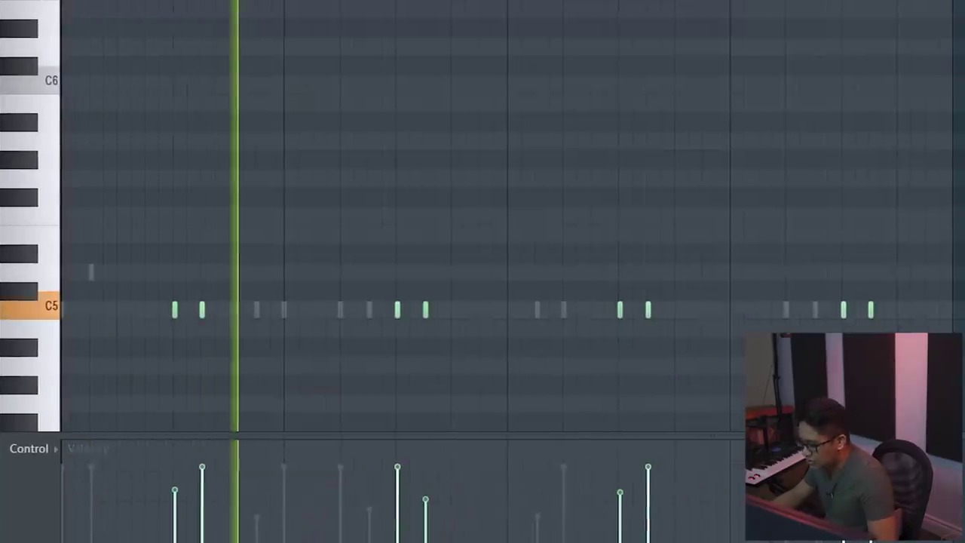
left_click(32, 449)
left_click(115, 426)
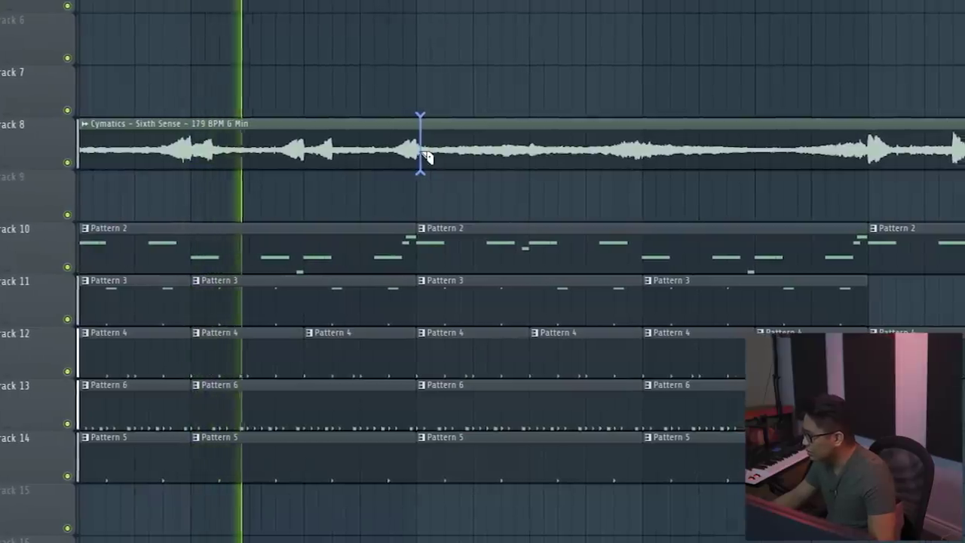
Step: Slice the Sixth Sense sample on Track 8 at the second Pattern 2 clip, delete its last two pieces and duplicate the remaining chops
left_click(415, 153)
scroll(407, 184, "down", 5)
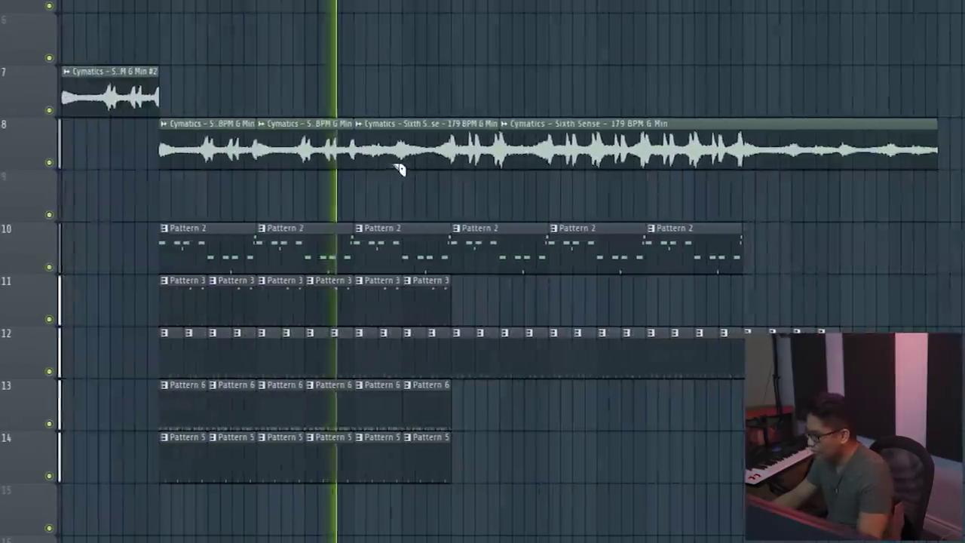
right_click(398, 157)
right_click(528, 151)
key("ctrl+b")
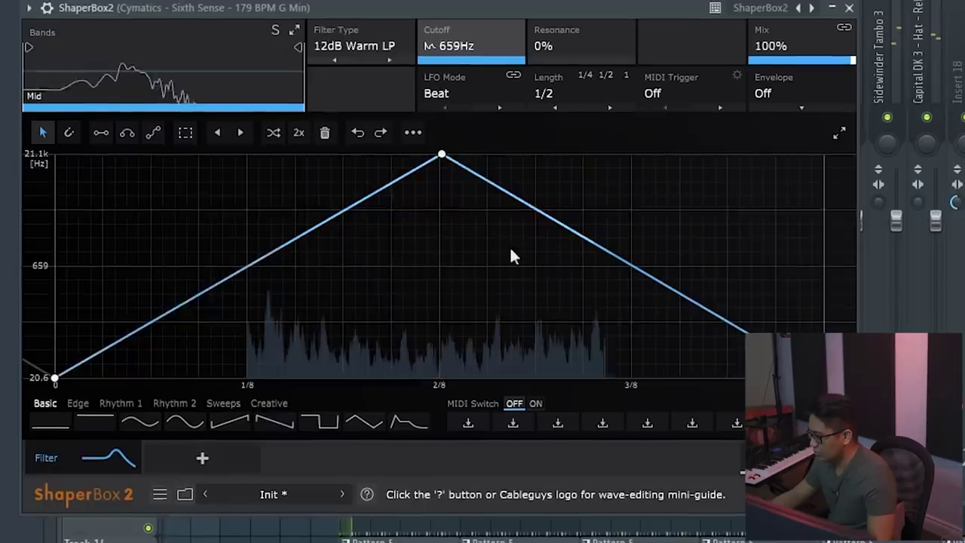
Step: Move the peak of ShaperBox 2's filter cutoff curve to the end of the cycle, forming a rising ramp
left_click_drag(442, 155, 827, 168)
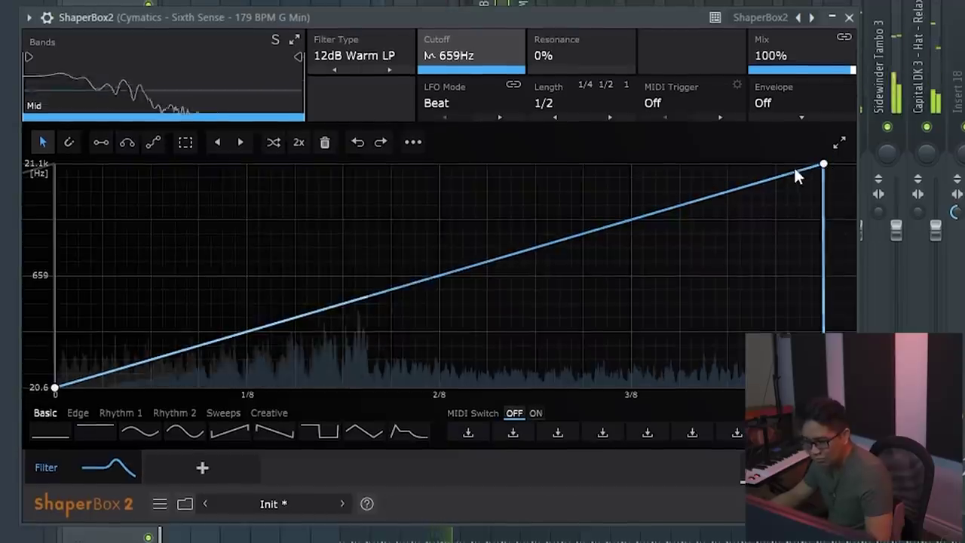
Step: Bend ShaperBox 2's rising filter cutoff ramp on the Sixth Sense sample into a curve
left_click_drag(578, 338, 564, 383)
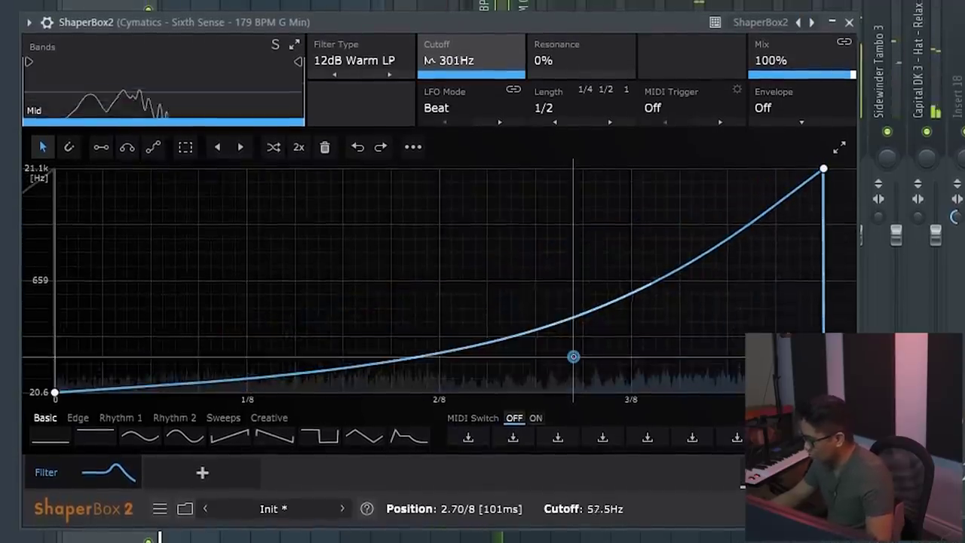
left_click_drag(567, 345, 543, 216)
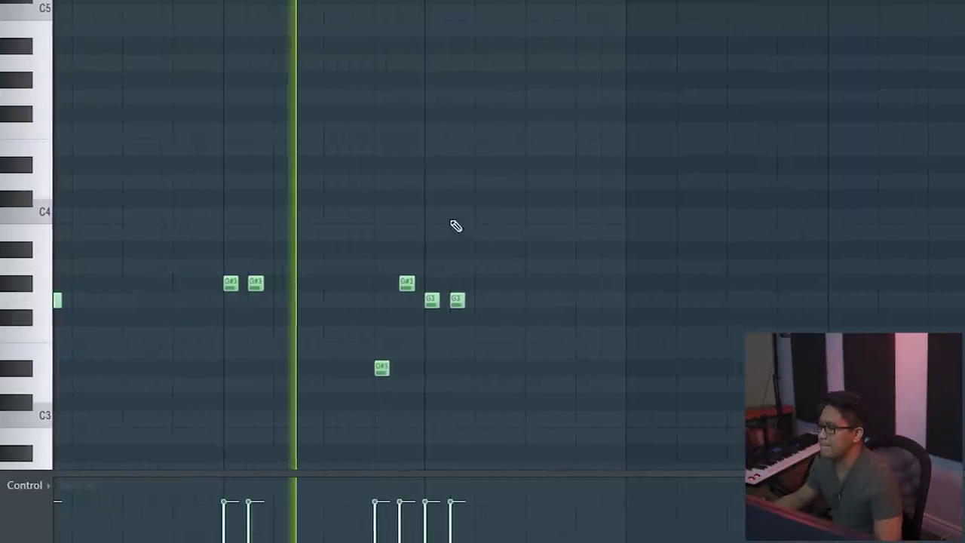
Step: Continue the Pattern 2 melody by adding a note after the last G3 notes
scroll(609, 322, "up", 1)
scroll(613, 326, "up", 1)
left_click(465, 301)
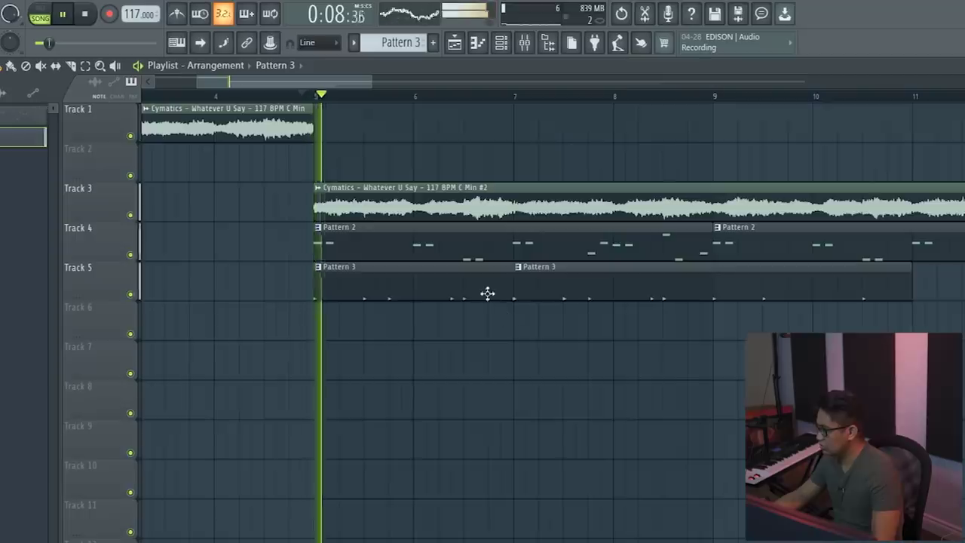
Step: Add three more kick hits to the Leftfoot Kick's step sequence in Pattern 3
left_click(499, 39)
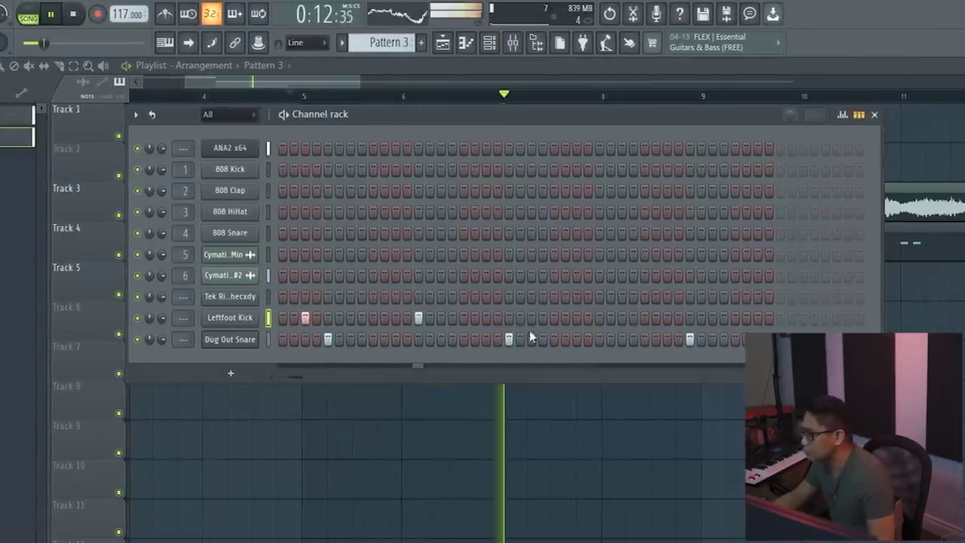
left_click(440, 318)
left_click(549, 317)
left_click(634, 317)
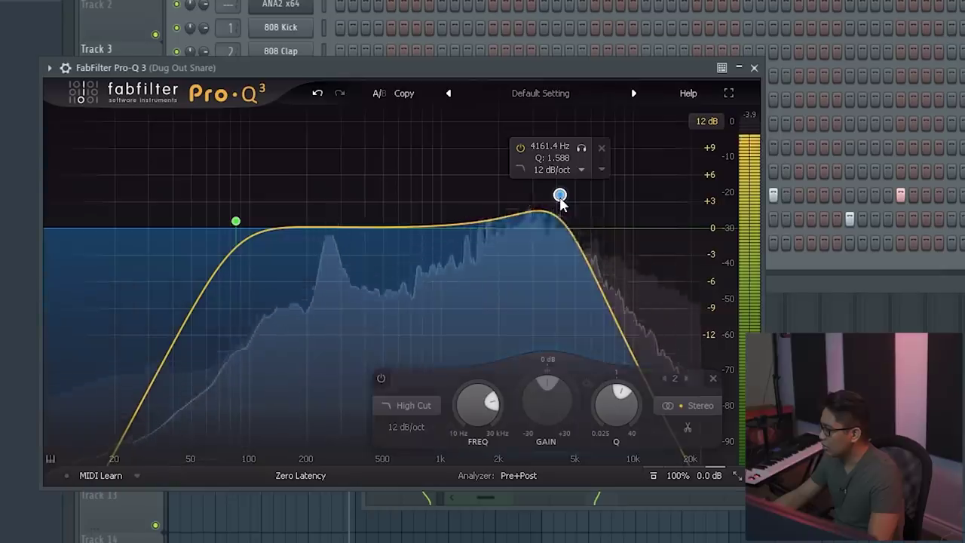
Step: Move the high-cut band in the Dug Out Snare's Pro-Q 3 to a higher frequency
left_click_drag(560, 194, 578, 220)
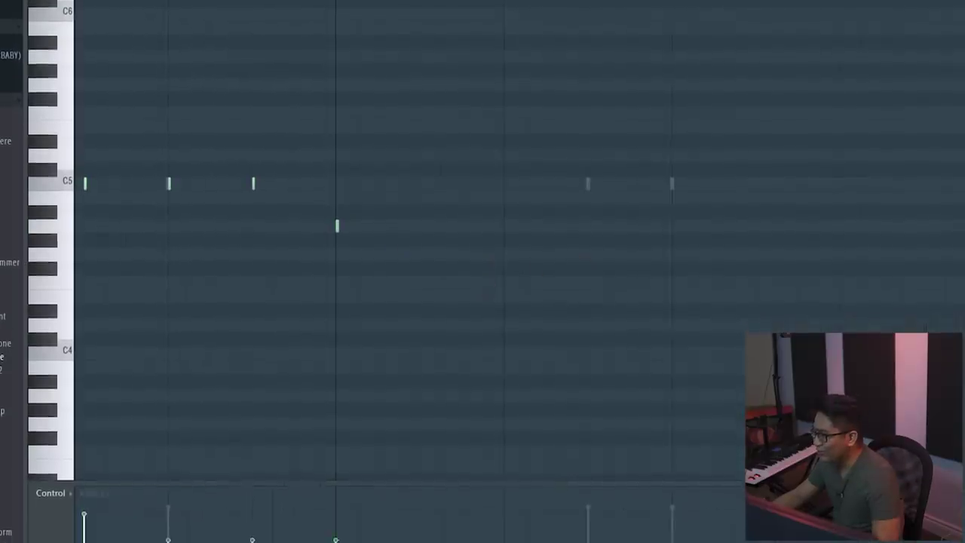
Step: Clear the note selection in the Capital DK 3 hat's piano roll and open the control lane's property choice
left_click(66, 1)
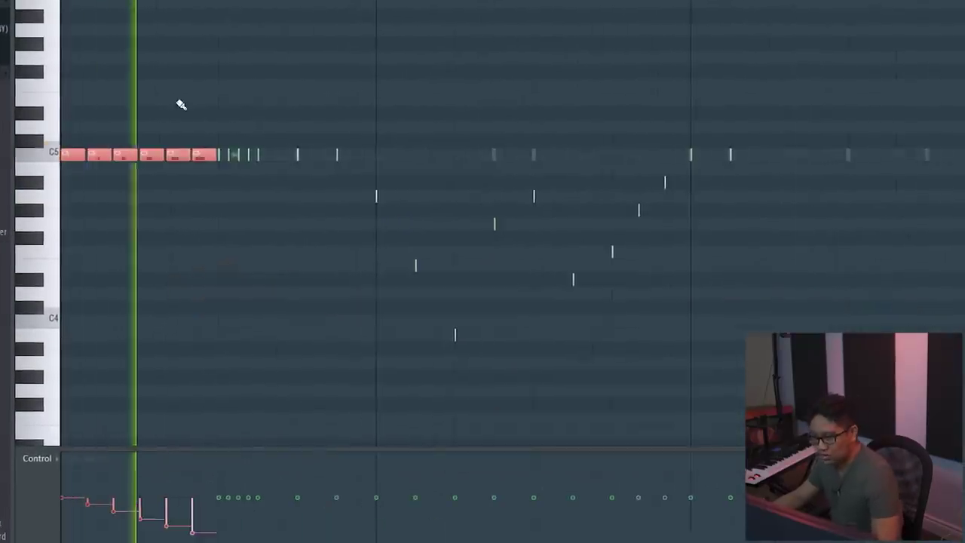
left_click(453, 63, "ctrl")
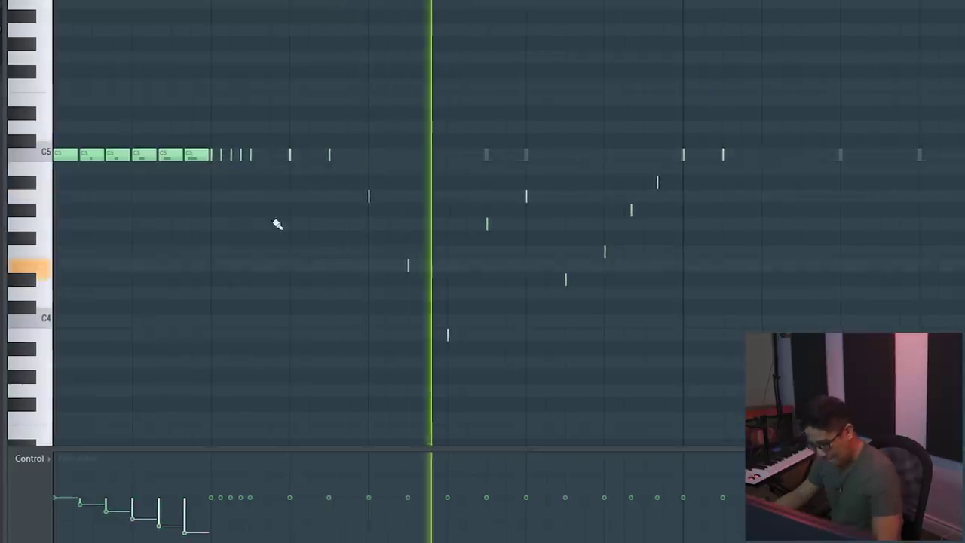
left_click(34, 457)
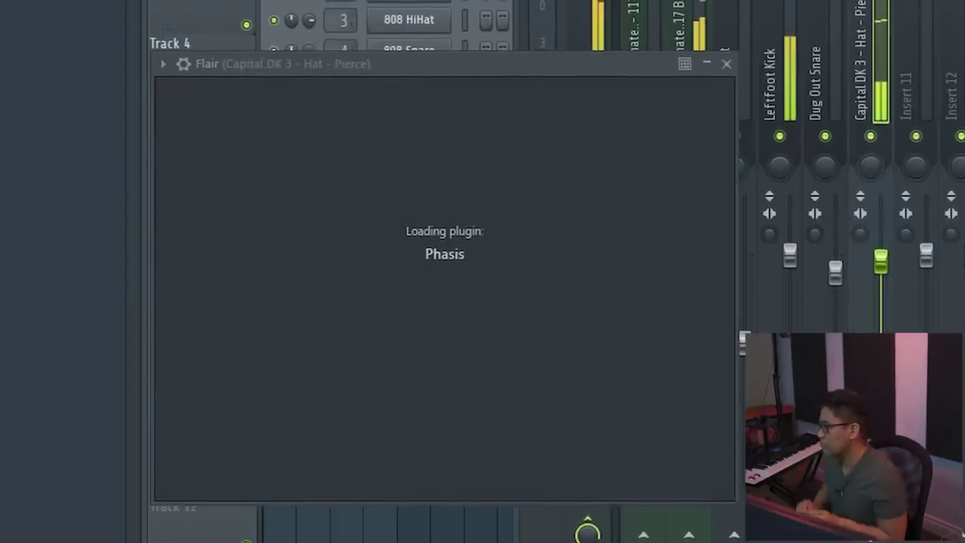
Step: Consolidate the first Capital DK 3 - Hat - Pierce clip on Track 11 into an audio clip
left_click(384, 475)
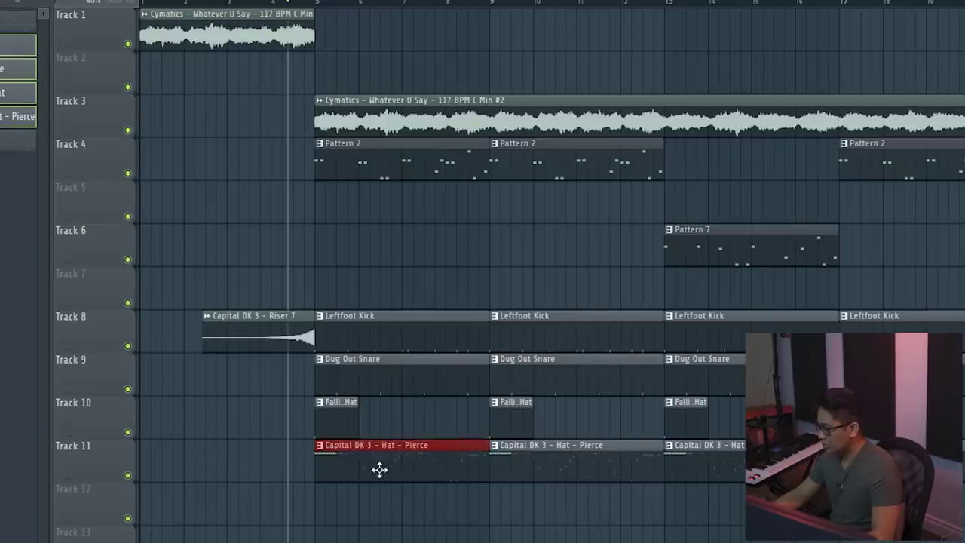
key("ctrl+alt+c")
key("Return")
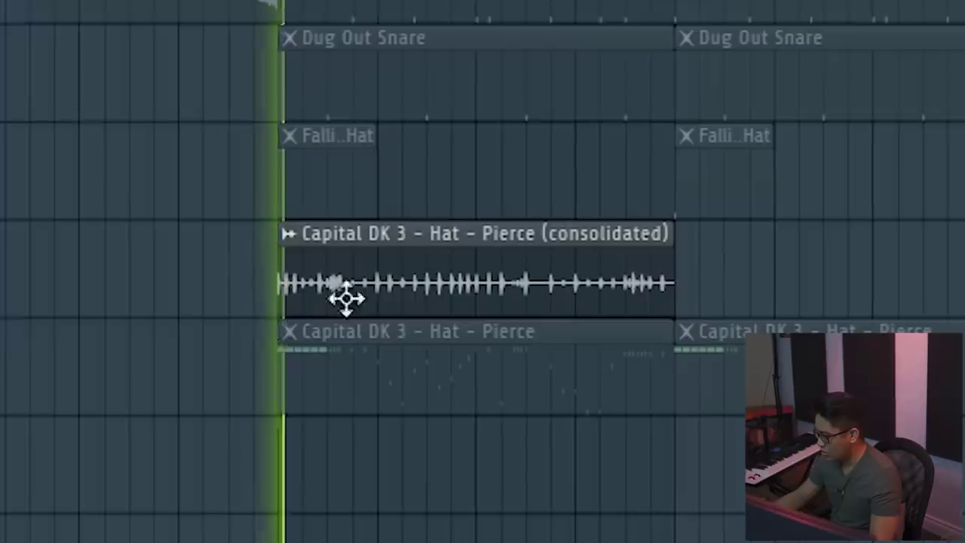
Step: Open the consolidated hat's channel and mixer track, and lower the feedback level and cutoff in its Fruity Delay 3
double_click(344, 296)
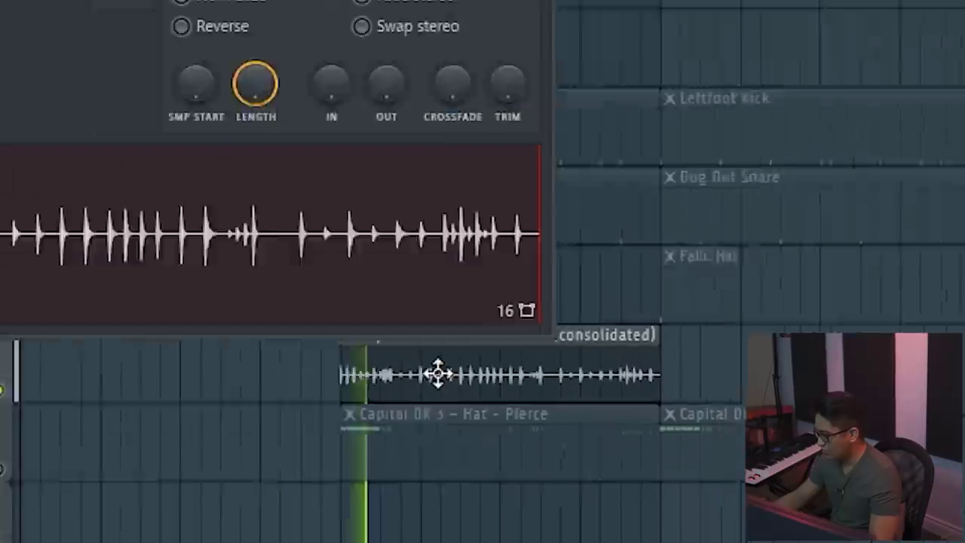
key("F9")
left_click_drag(325, 145, 325, 83)
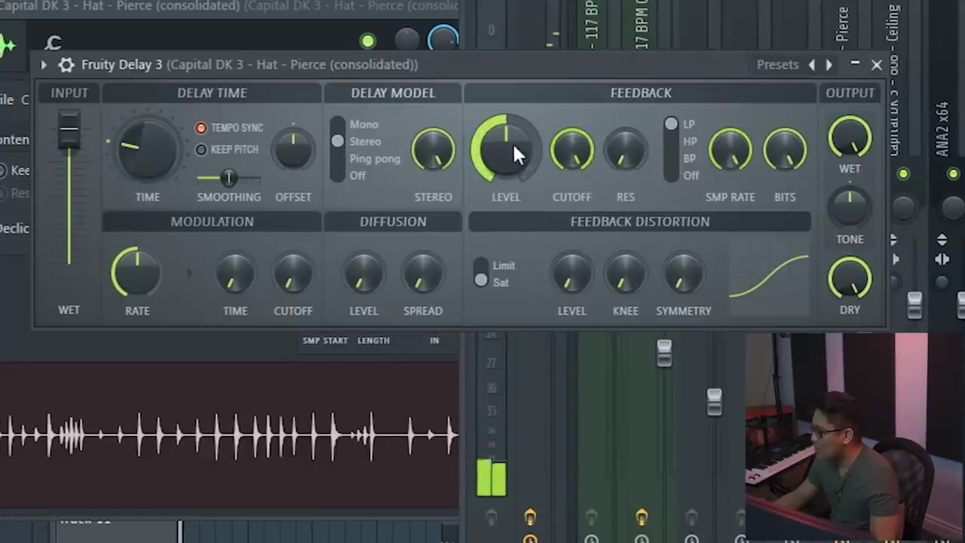
left_click_drag(508, 151, 507, 188)
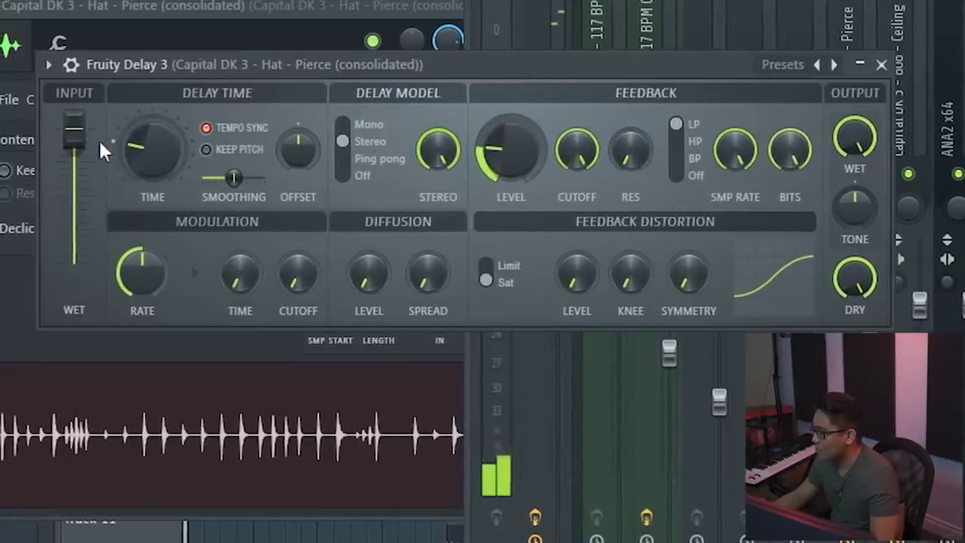
left_click_drag(514, 151, 514, 166)
left_click_drag(578, 153, 579, 181)
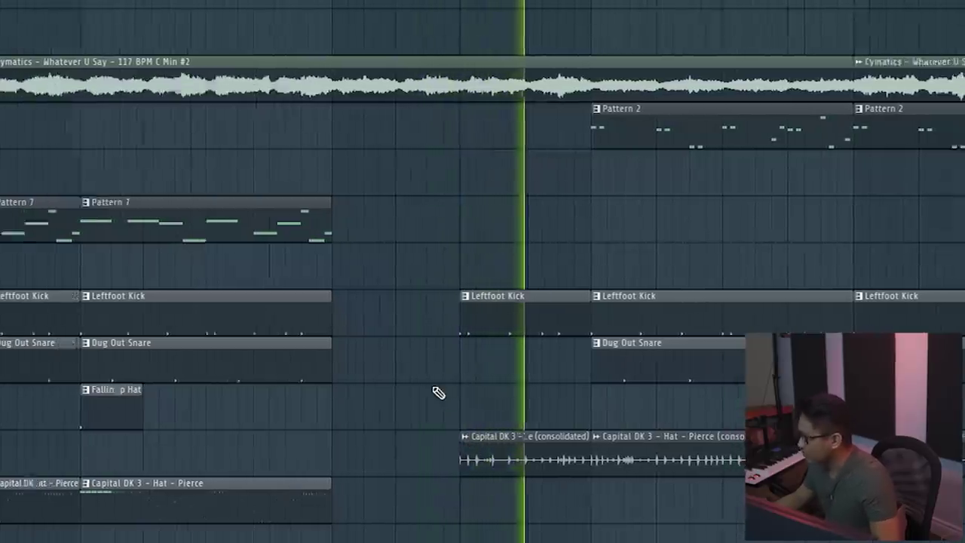
scroll(439, 393, "down", 3)
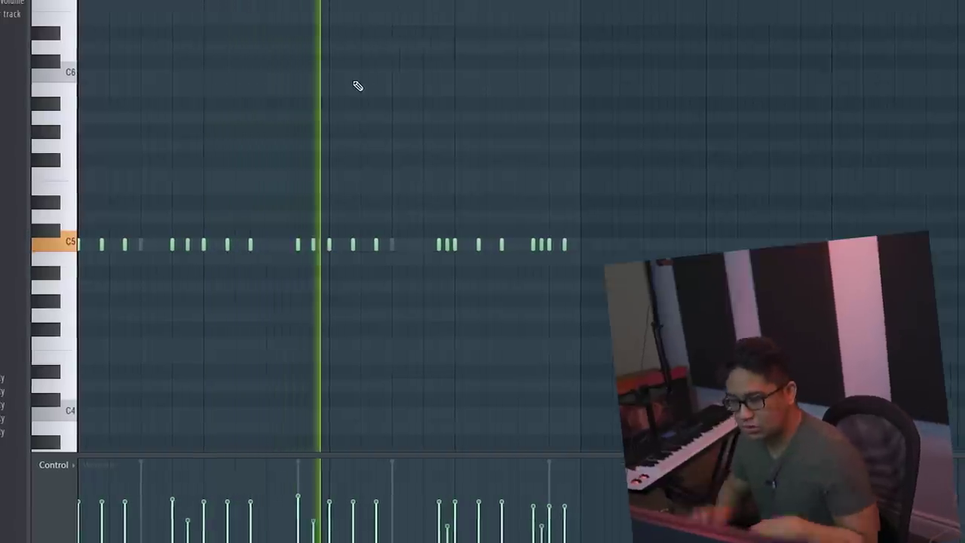
scroll(302, 249, "up", 3)
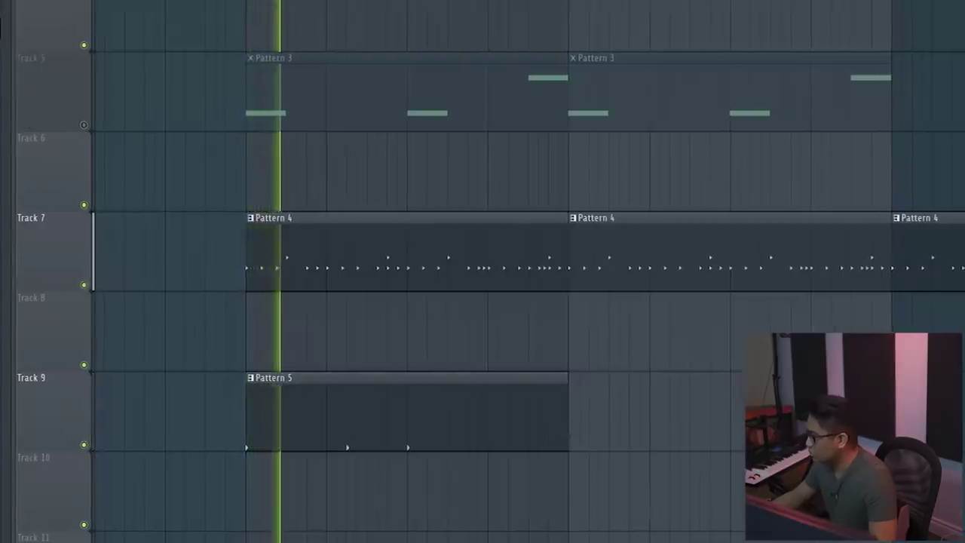
Step: Add another hit to the Track 9 pattern in the piano roll
key("F6")
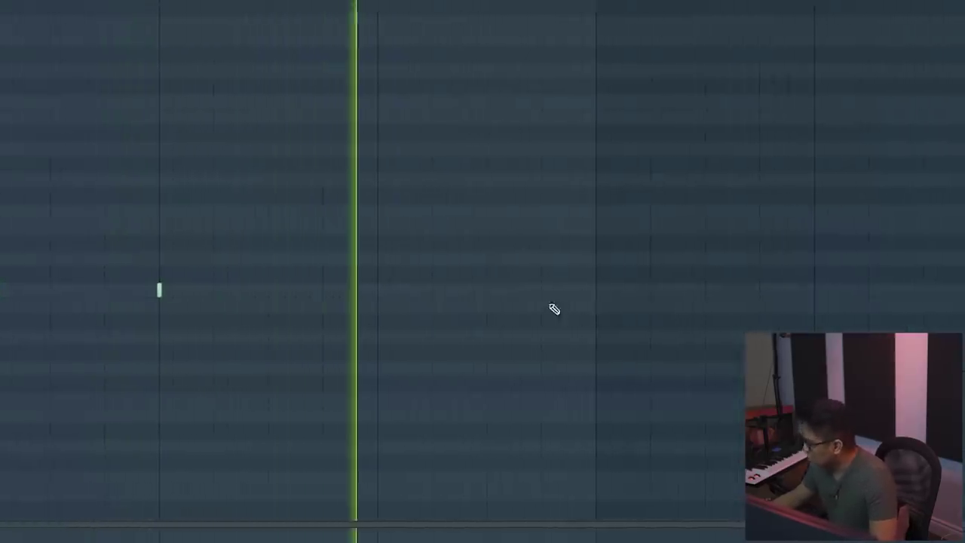
left_click(487, 294)
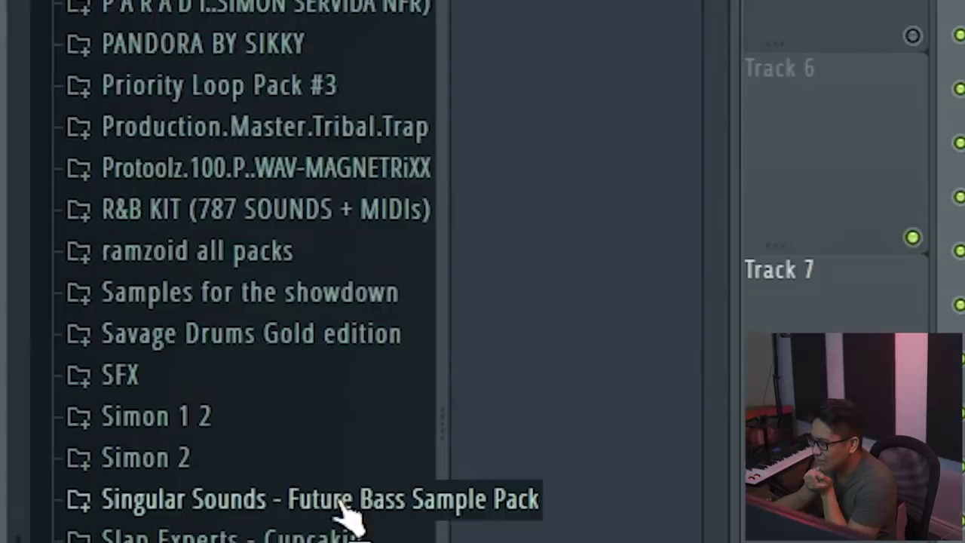
Step: Add the Snake FX sample from the FX's folder to Track 10 and open the clip's channel settings
scroll(337, 496, "down", 6)
left_click(179, 2)
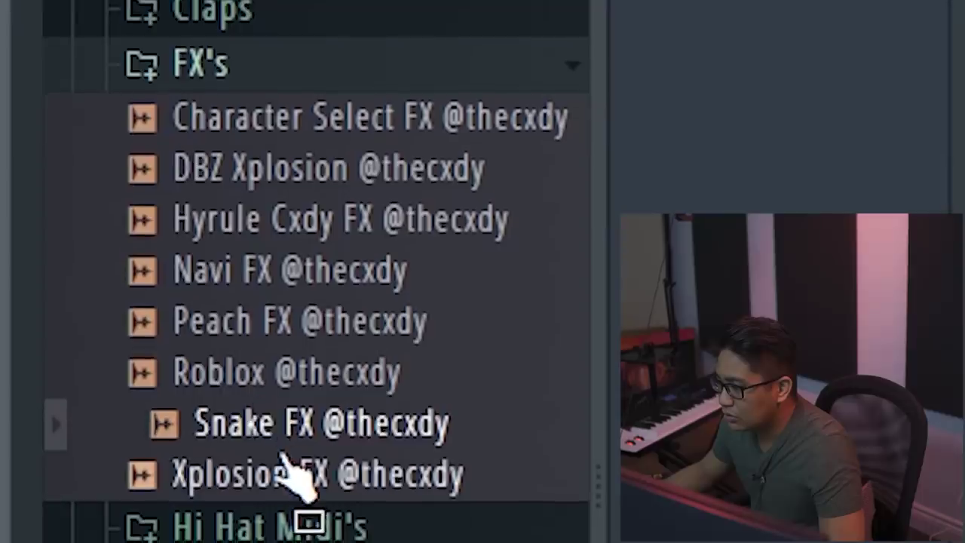
left_click_drag(285, 455, 285, 417)
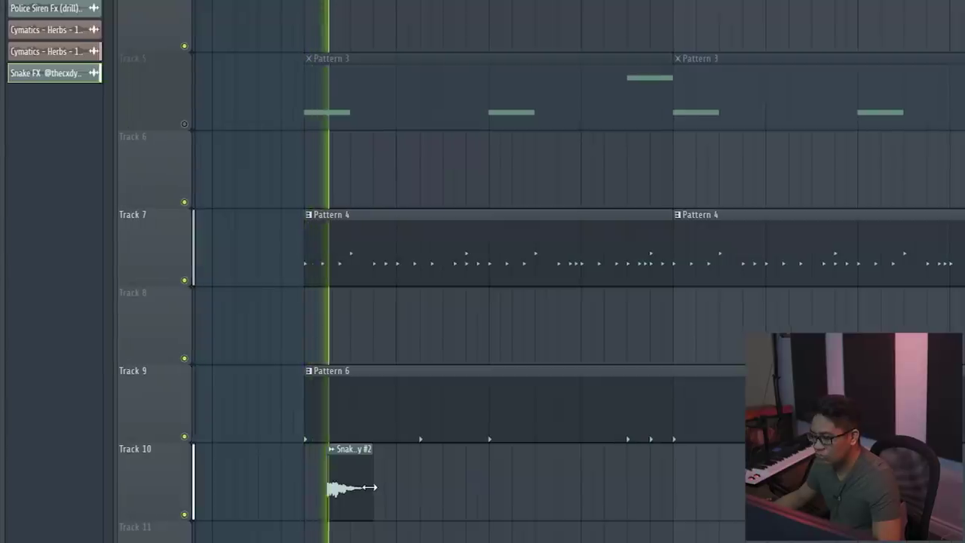
scroll(359, 480, "down", 4)
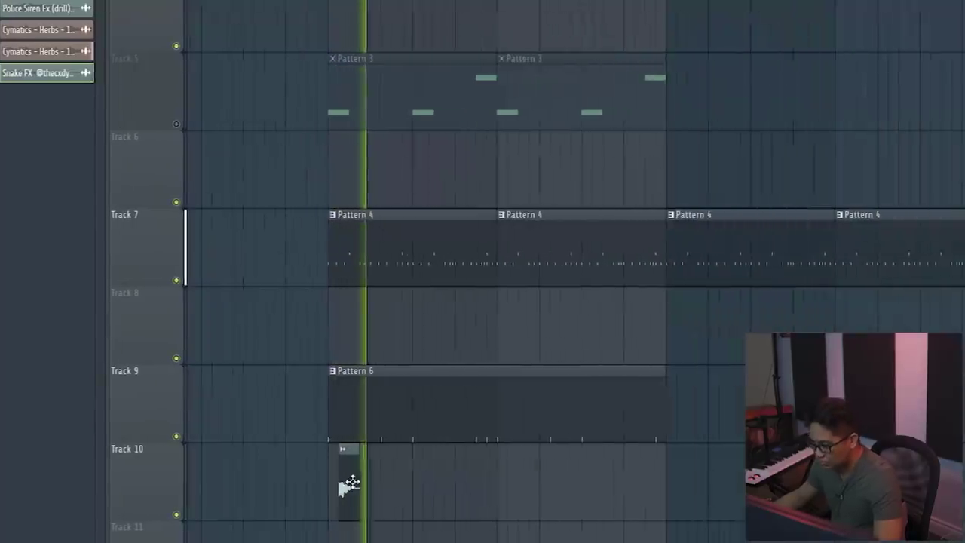
double_click(353, 487)
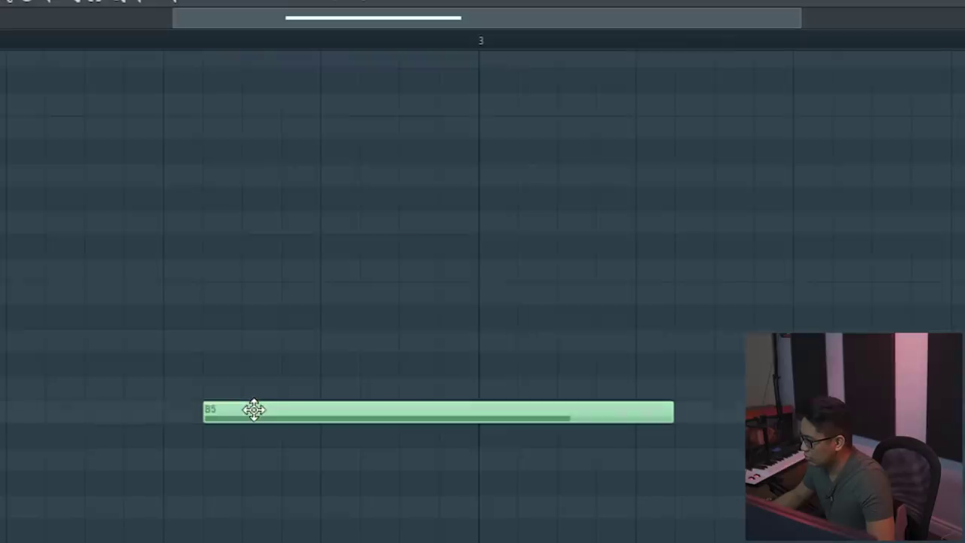
Step: Raise the long B5 note by about an octave in the piano roll
left_click_drag(252, 405, 235, 119)
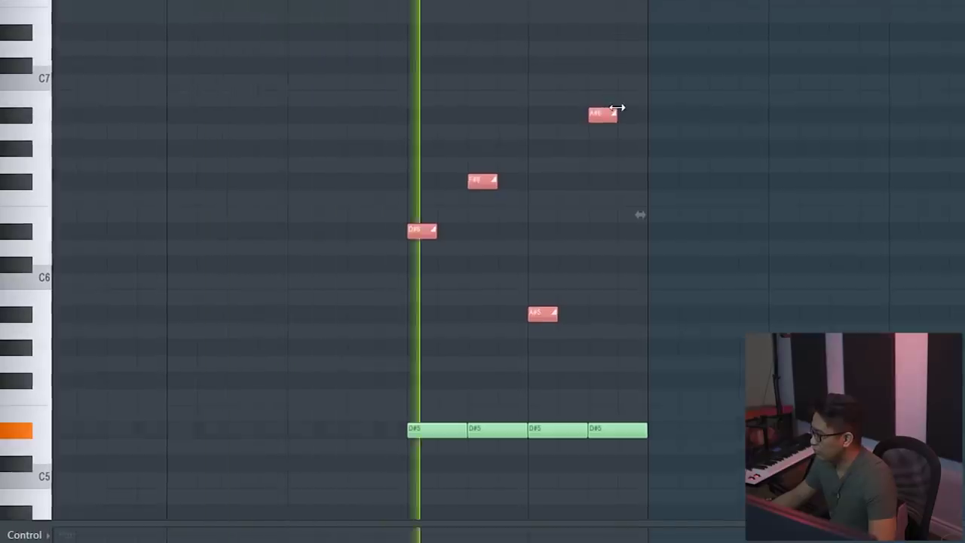
Step: Shorten the four selected slide notes above the D#5 notes and the D#4 slide note below the bass
left_click_drag(619, 110, 588, 105)
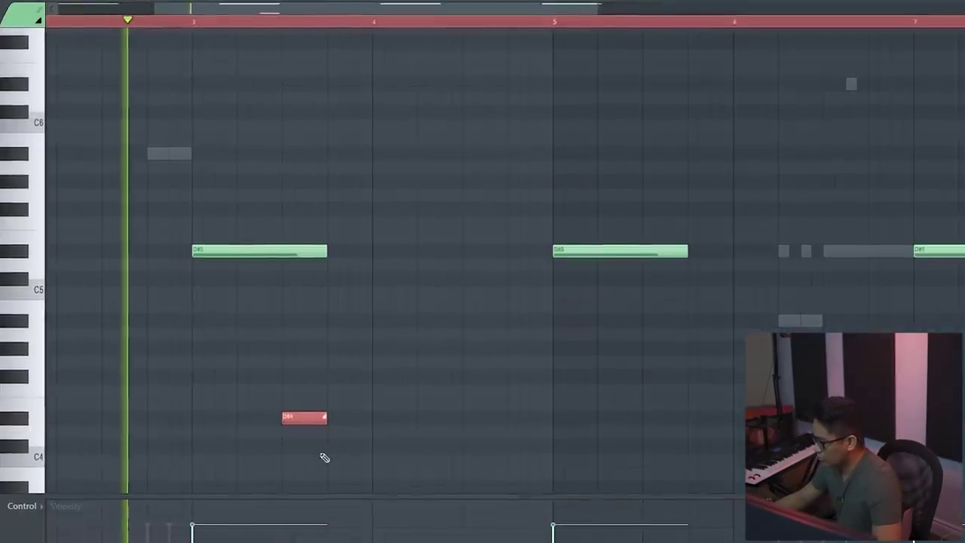
left_click_drag(326, 415, 309, 416)
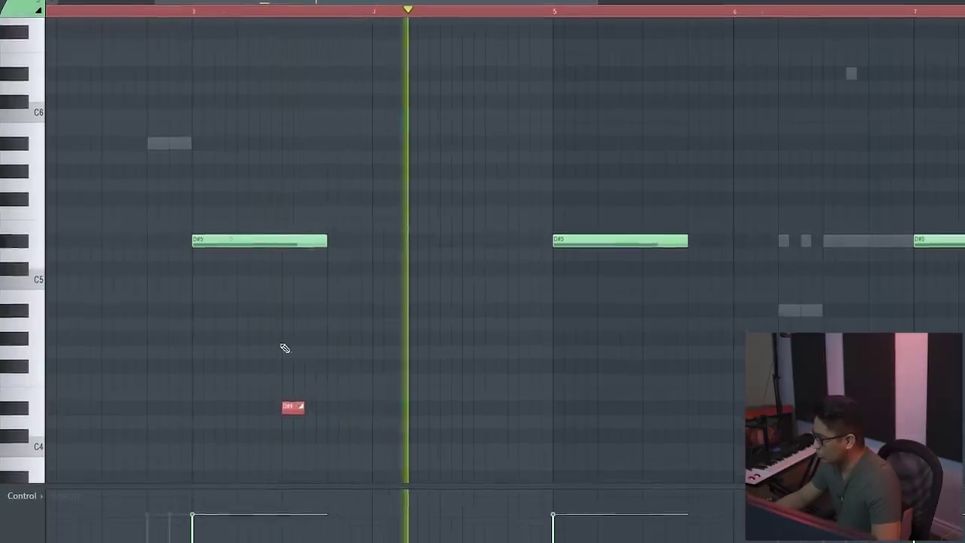
Step: Add a second D#5 bass note directly after the first one, below the slide notes
scroll(298, 350, "down", 3)
scroll(570, 413, "up", 3)
scroll(482, 437, "up", 3)
left_click(422, 441)
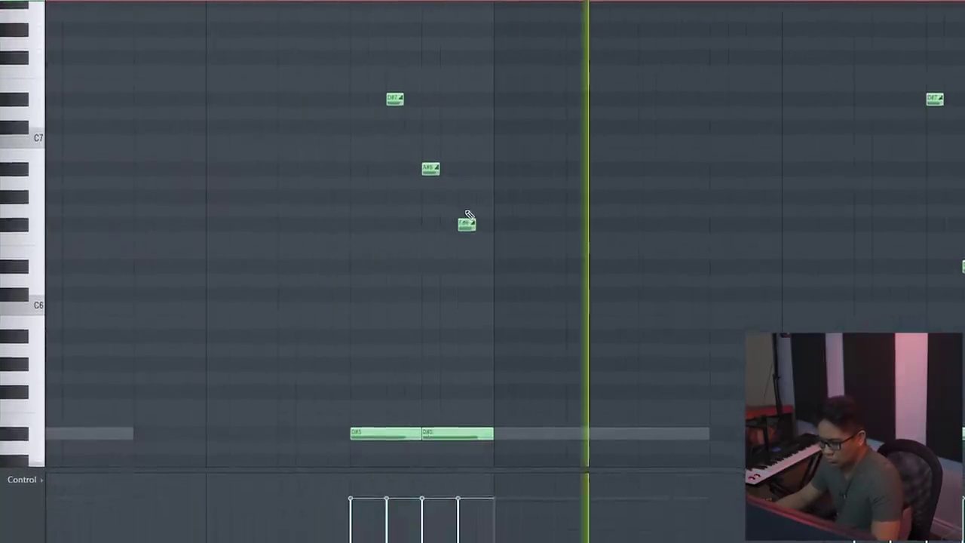
scroll(466, 216, "down", 3)
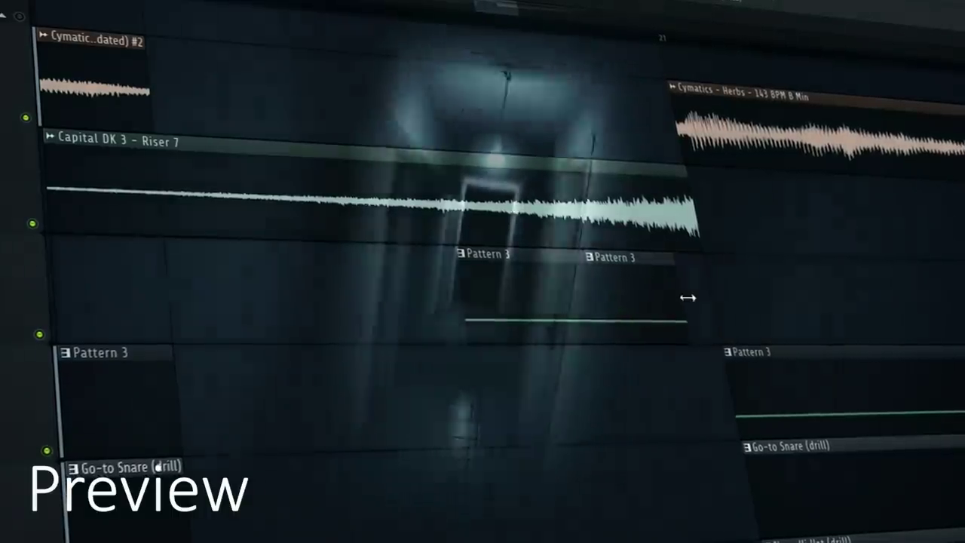
Step: Select the Go-to Snare and Clean Hi Hat clips beneath the Herbs loop and duplicate them directly after themselves
scroll(695, 295, "down", 5)
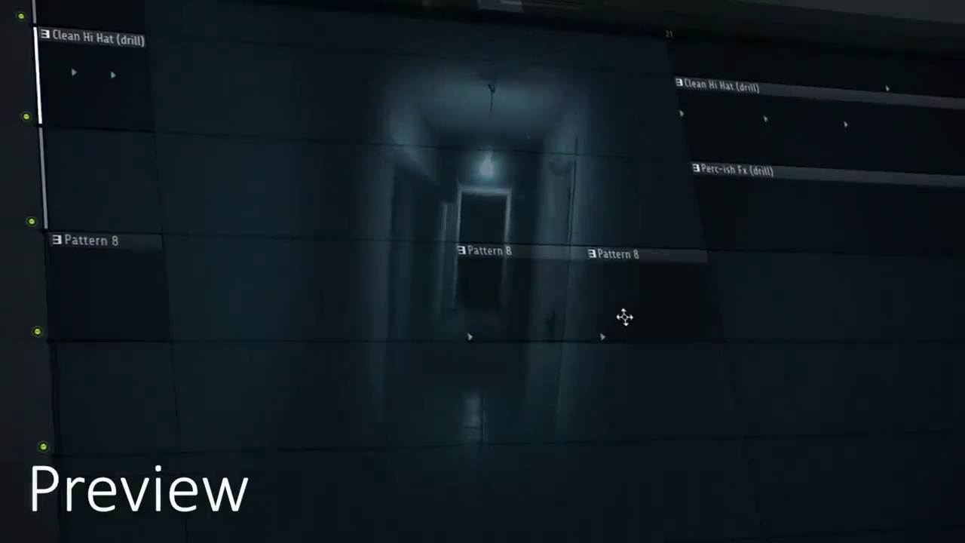
scroll(624, 317, "down", 3)
scroll(529, 155, "up", 6)
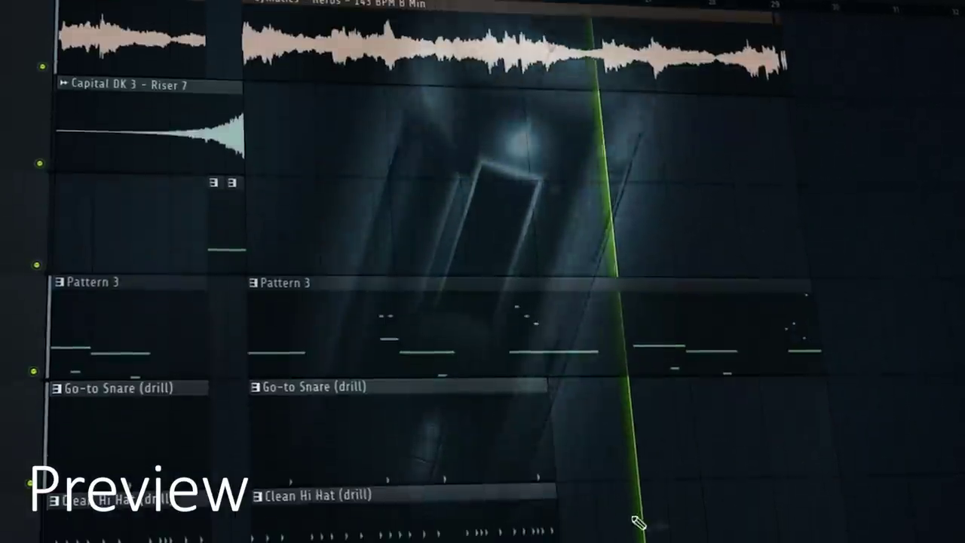
left_click_drag(637, 517, 396, 469, "ctrl")
key("ctrl+b")
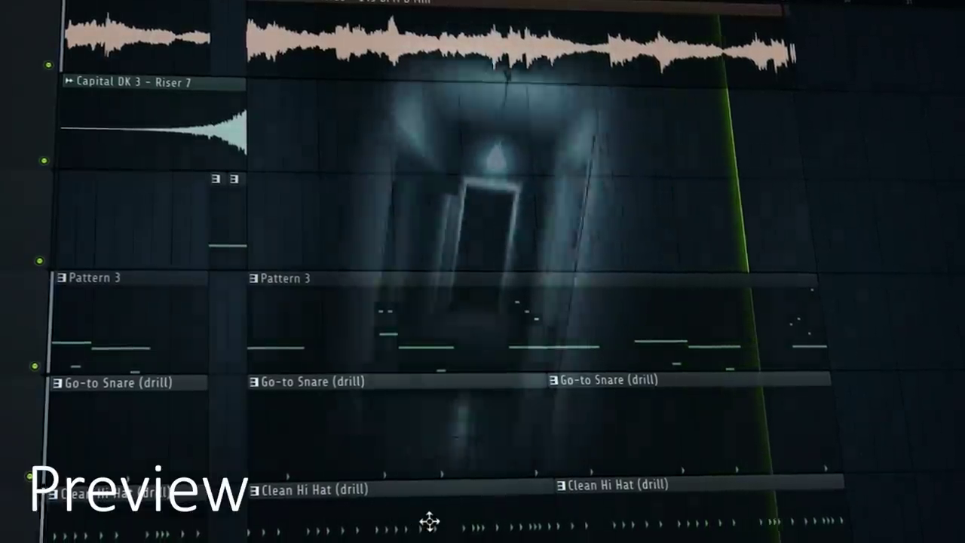
right_click(475, 402)
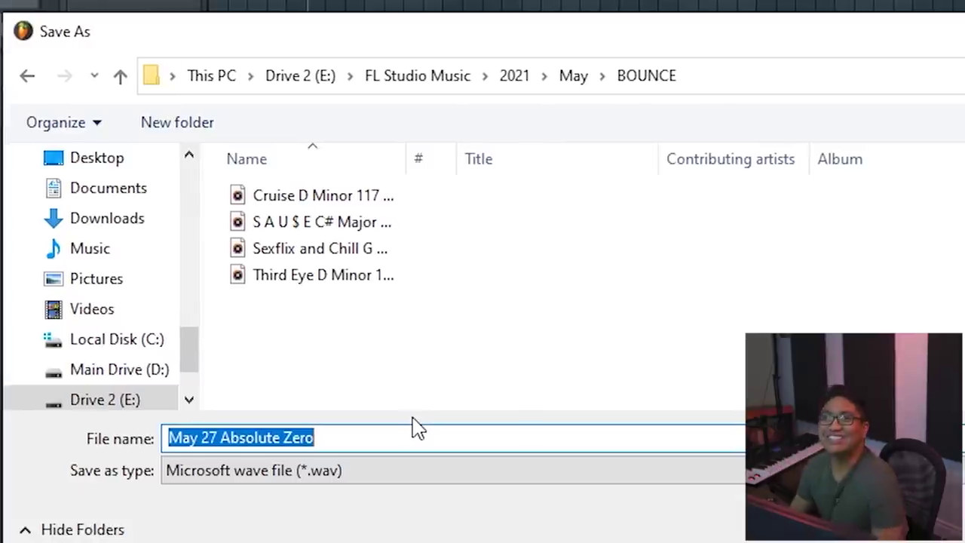
Step: Name the exported WAV file "Absolute Zero E" in the BOUNCE folder
type("Absolute Zero E")
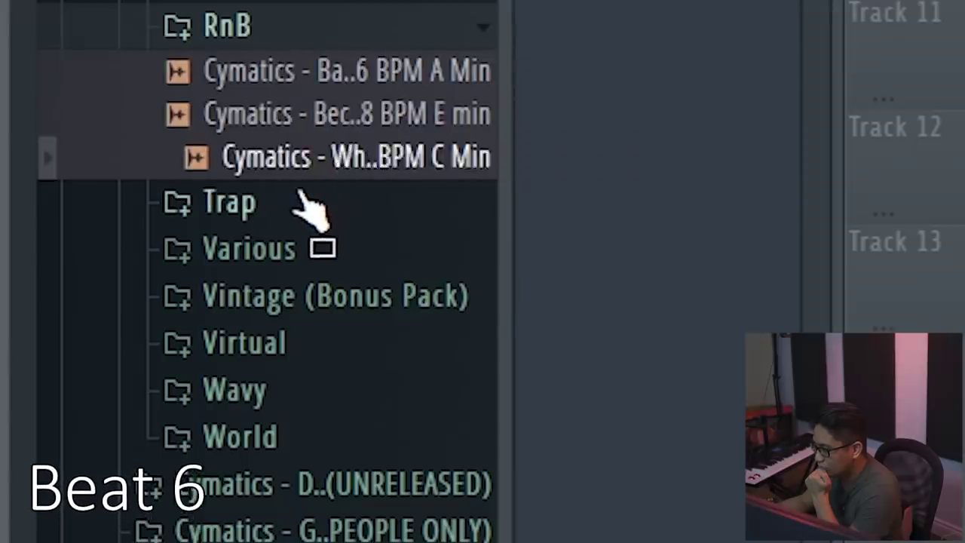
Step: Browse the Cymatics loop folders, starting with Trap, for a sample to build Beat 6
left_click(301, 198)
left_click(296, 334)
left_click(297, 381)
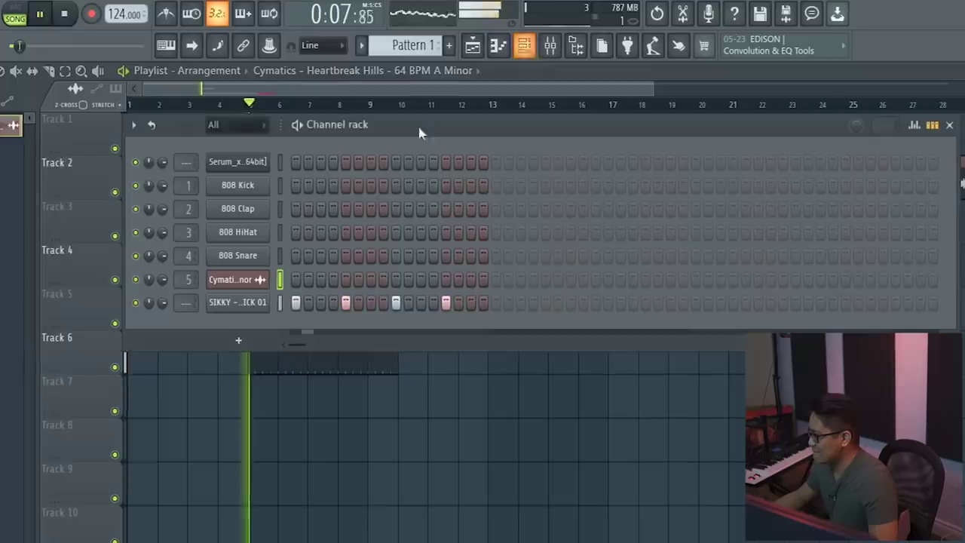
Step: Set the project tempo to 123 BPM and open the channel settings of the Heartbreak Hills clip on Track 2
left_click_drag(116, 14, 116, 18)
key("F6")
double_click(249, 164)
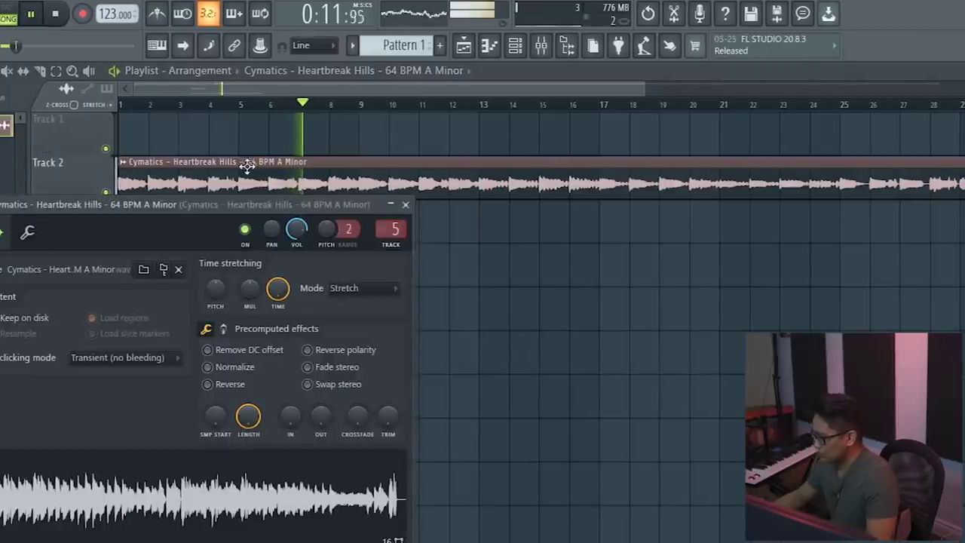
Step: Bring up the mixer to check the insert that the Heartbreak Hills loop is routed to
key("F9")
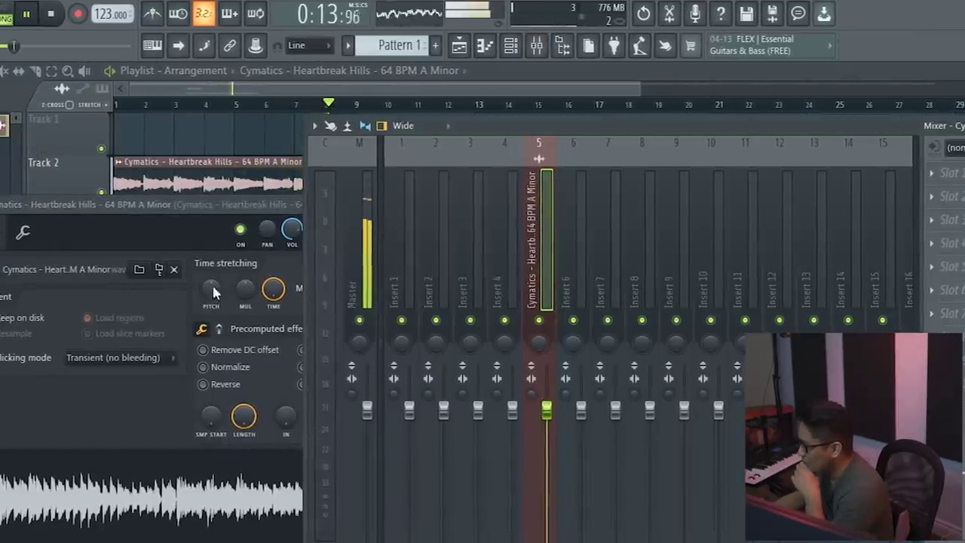
left_click(196, 205)
left_click(266, 86)
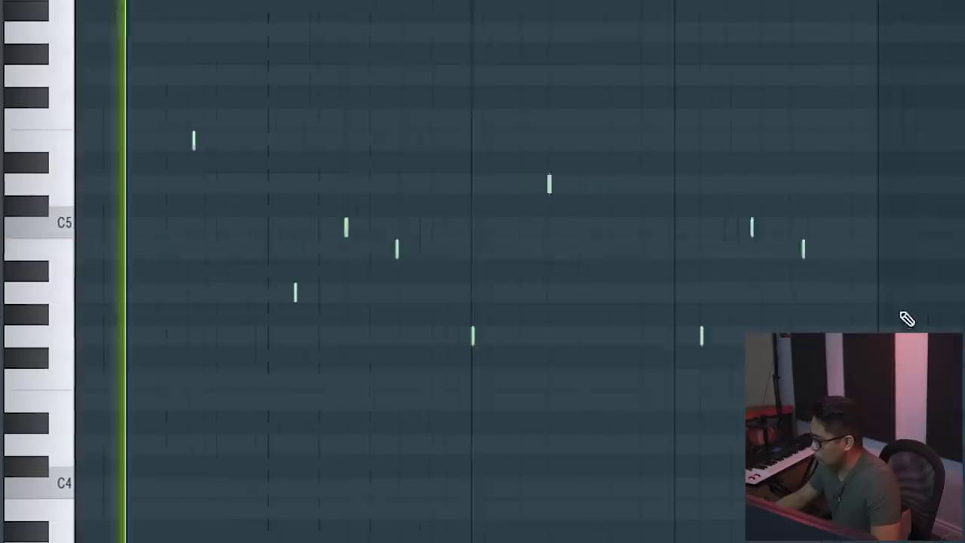
Step: Work over the Serum melody notes in Pattern 2, adjusting the C5 note in the last bar
scroll(902, 313, "down", 1)
scroll(753, 208, "up", 3)
scroll(686, 204, "down", 2)
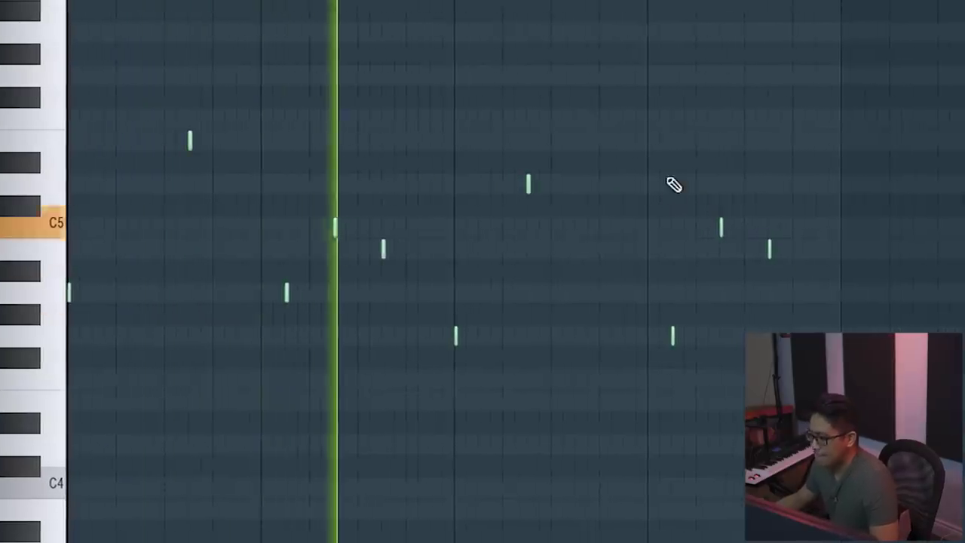
left_click(711, 226)
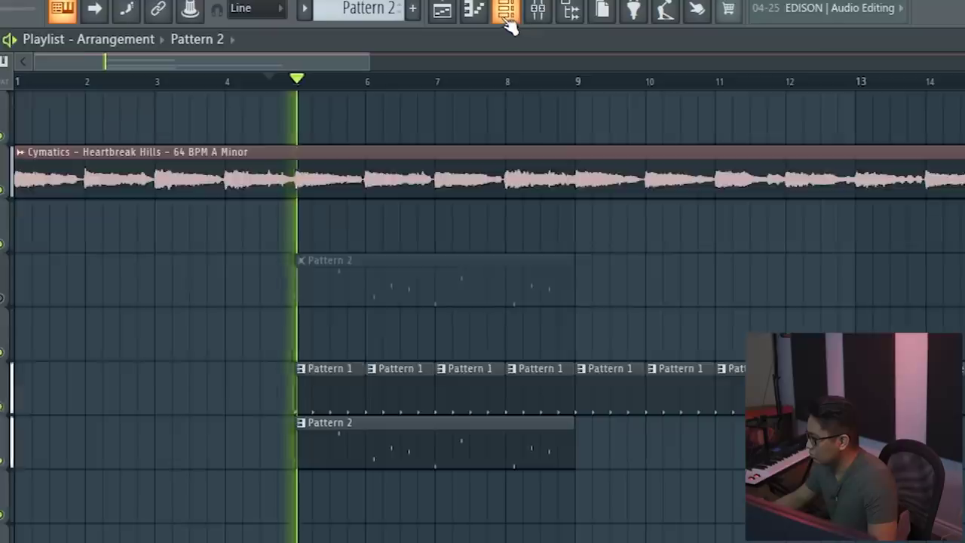
Step: Stop playback and check the Serum, 808 and KSHMR channels of Pattern 2
left_click(508, 22)
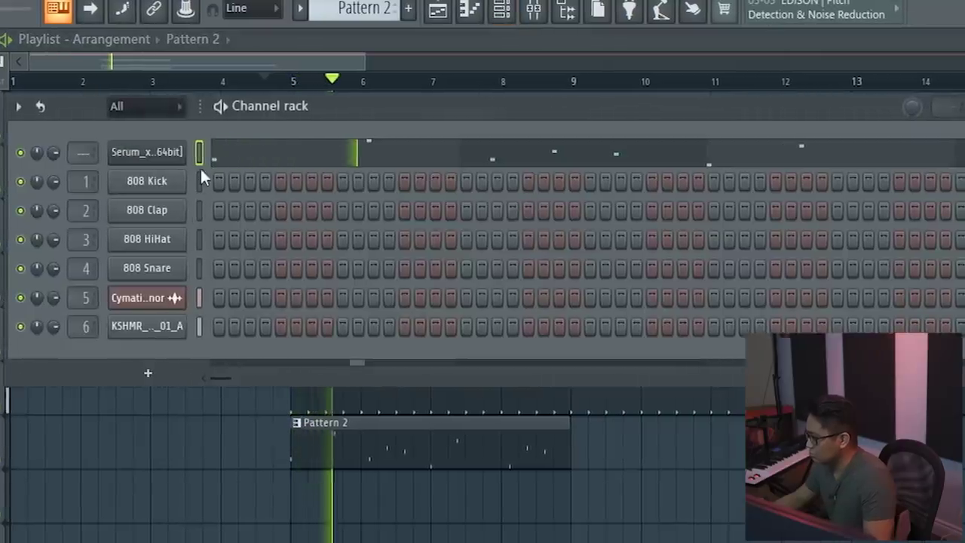
key("space")
left_click(499, 11)
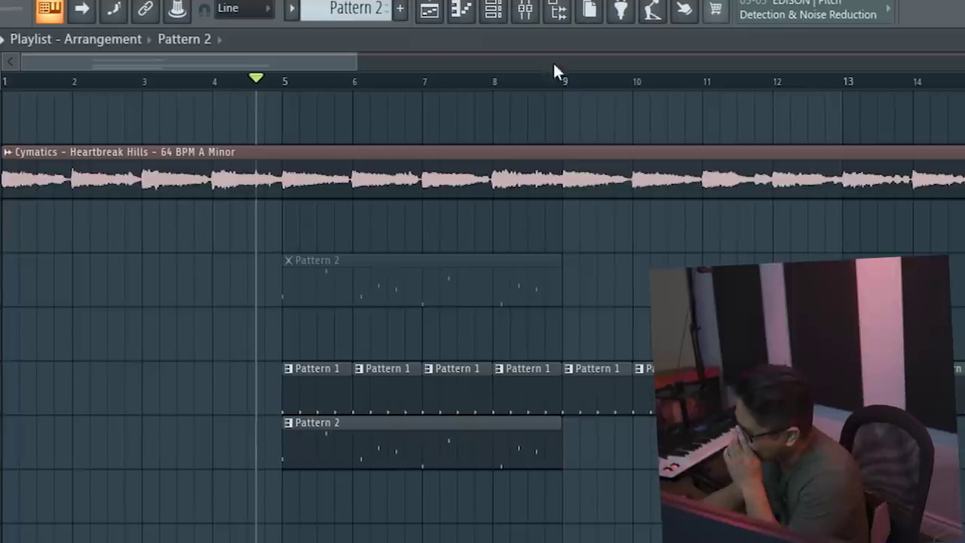
left_click(490, 11)
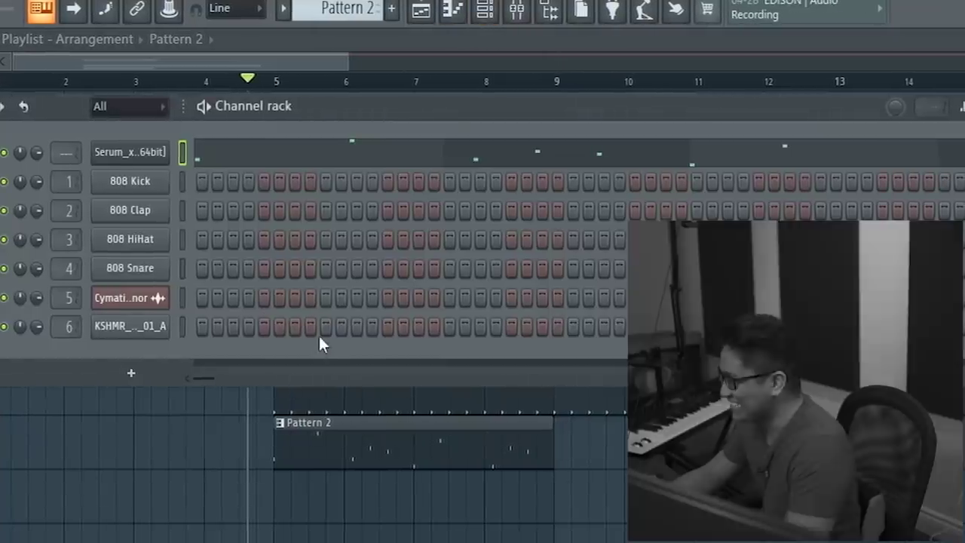
left_click(515, 10)
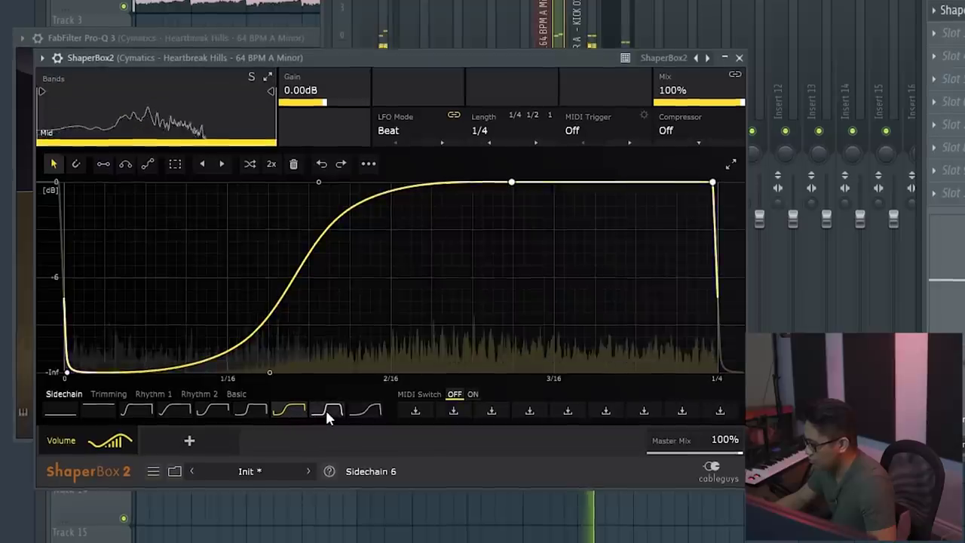
Step: Compare the sidechain curves in ShaperBox 2 on the Heartbreak Hills loop and apply the last, slowest-rising one
left_click(325, 408)
left_click(357, 405)
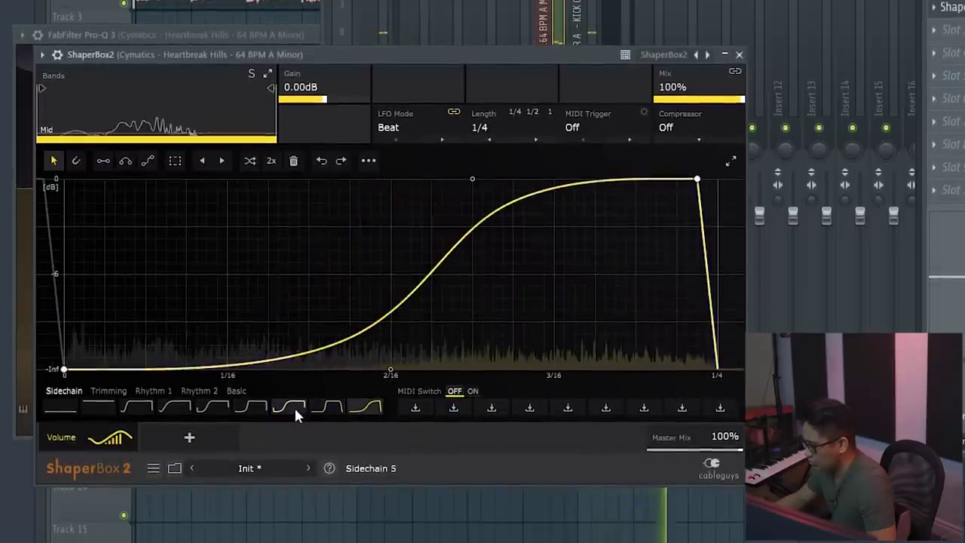
left_click(290, 407)
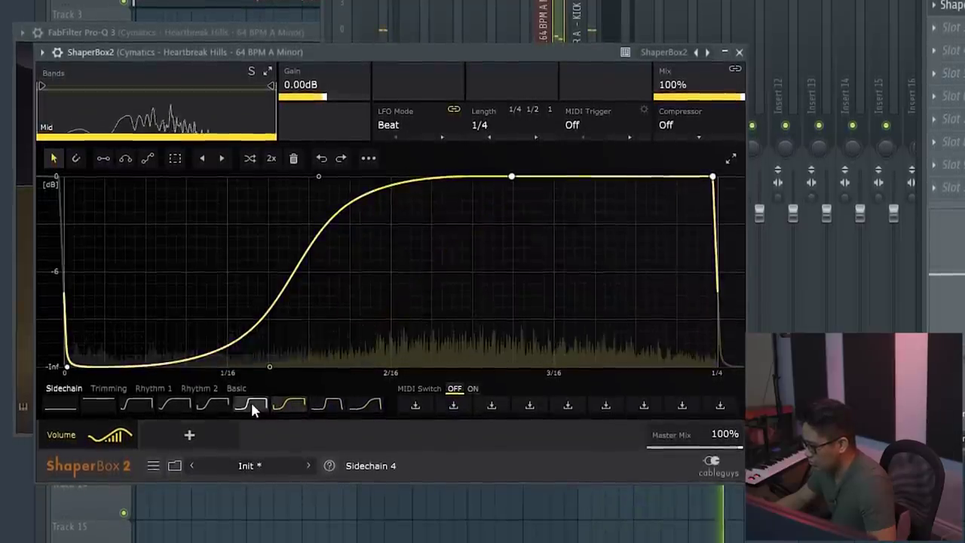
left_click(367, 406)
left_click(369, 405)
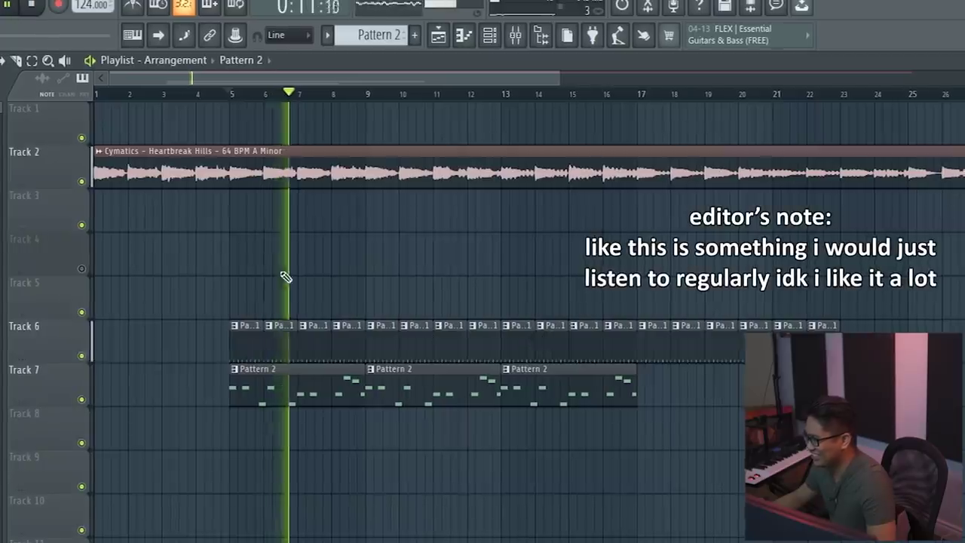
Step: Open the Virtual folder of the Cymatics loops to look for the next beat's sample
scroll(114, 243, "up", 3)
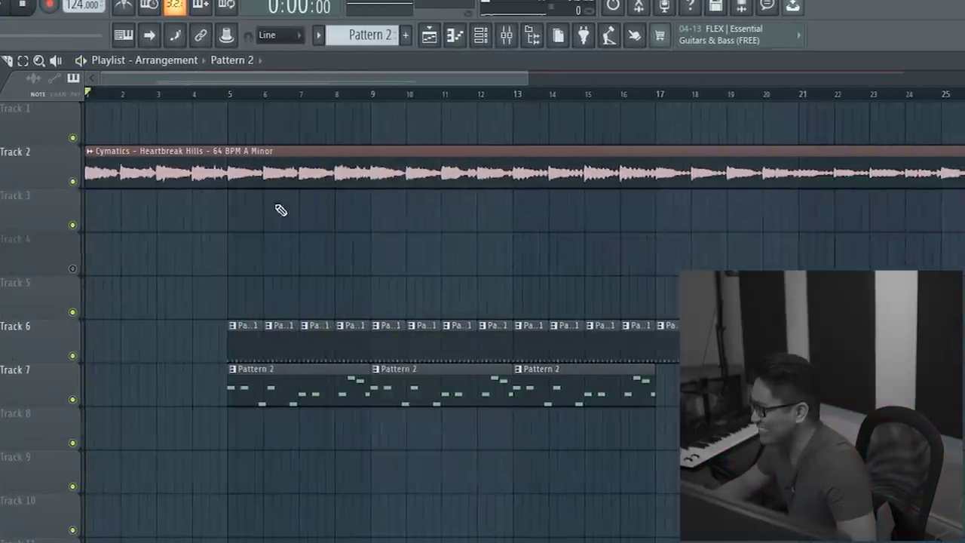
scroll(230, 189, "up", 3)
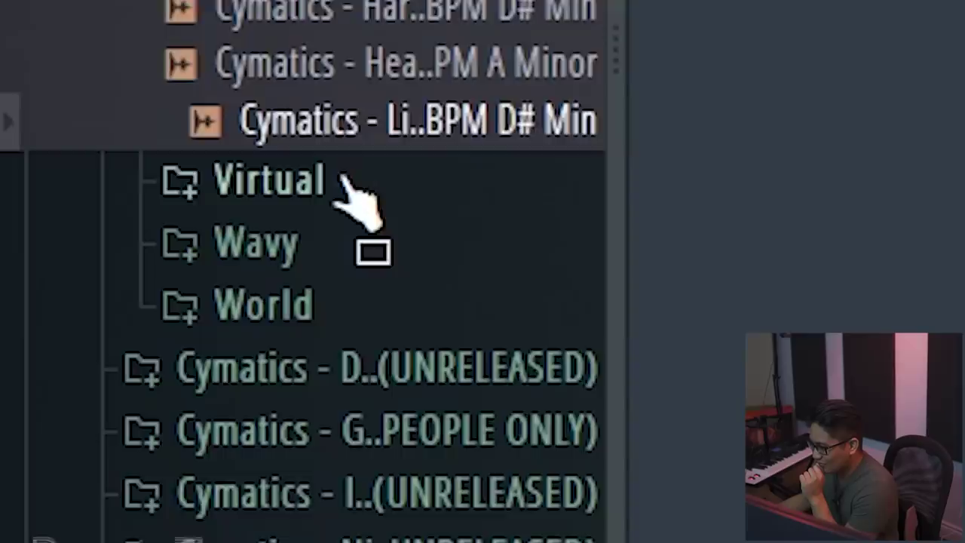
left_click(345, 190)
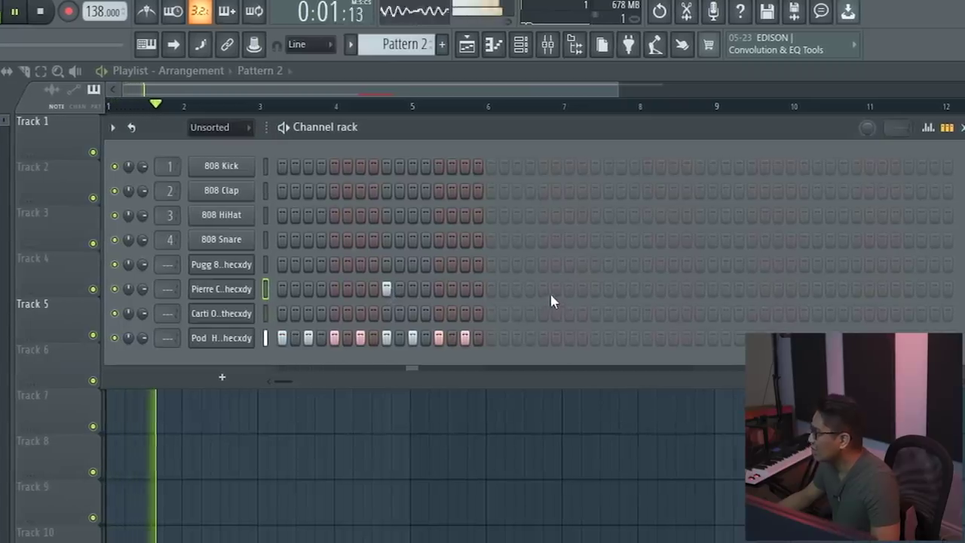
Step: Extend Pattern 2 to two bars with a second Pierre clap hit and evenly repeating Pod HH hits
left_click(600, 290)
right_click(230, 344)
left_click(426, 390)
key("F6")
Step: Remove the overlapping Pattern 2 clips on Track 5 and duplicate the remaining ones along the Astra loop
right_click(197, 324)
right_click(340, 315)
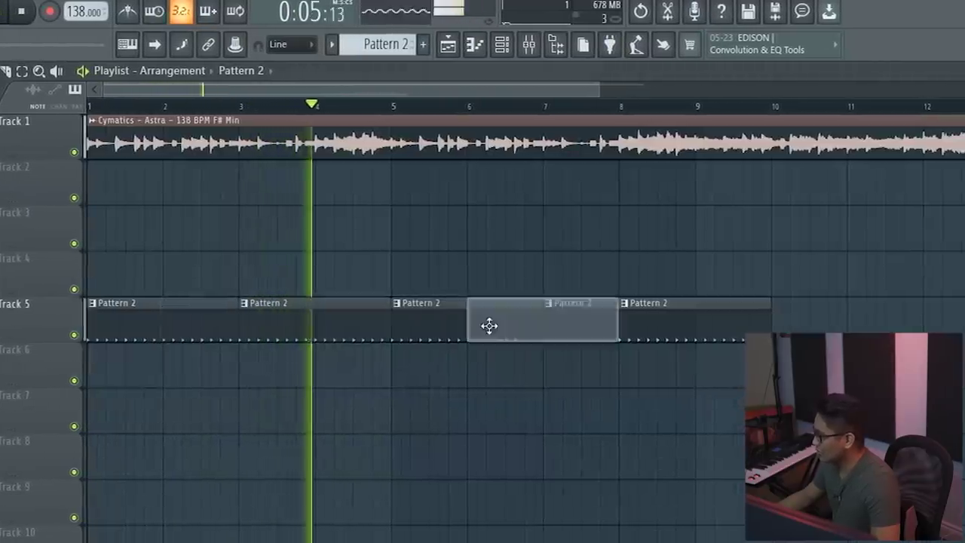
right_click(499, 327)
right_click(686, 321)
left_click_drag(754, 325, 117, 335)
key("ctrl+b")
Step: Finish the melody in bar 8 with two short C#6 notes and a lengthened C#5 note
scroll(277, 361, "down", 3)
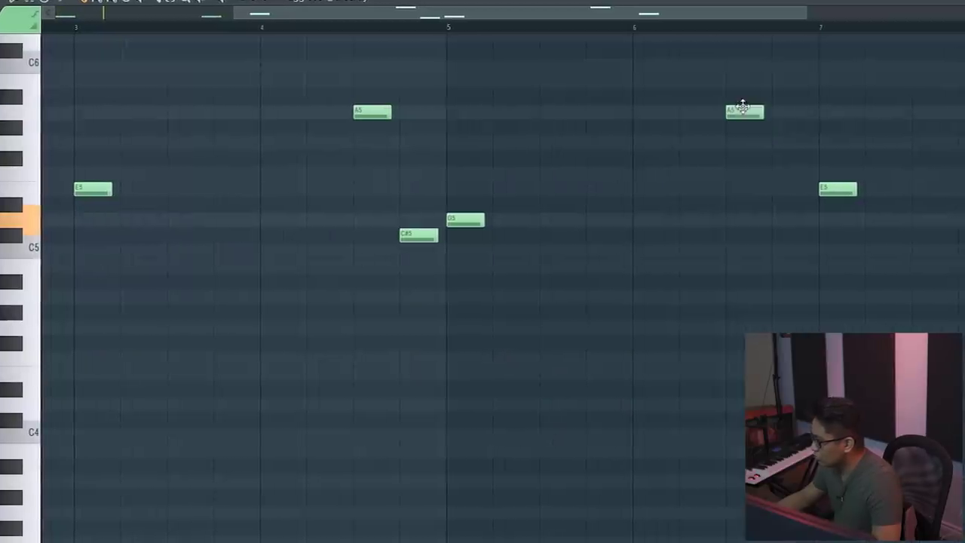
left_click(328, 28)
scroll(322, 121, "down", 3)
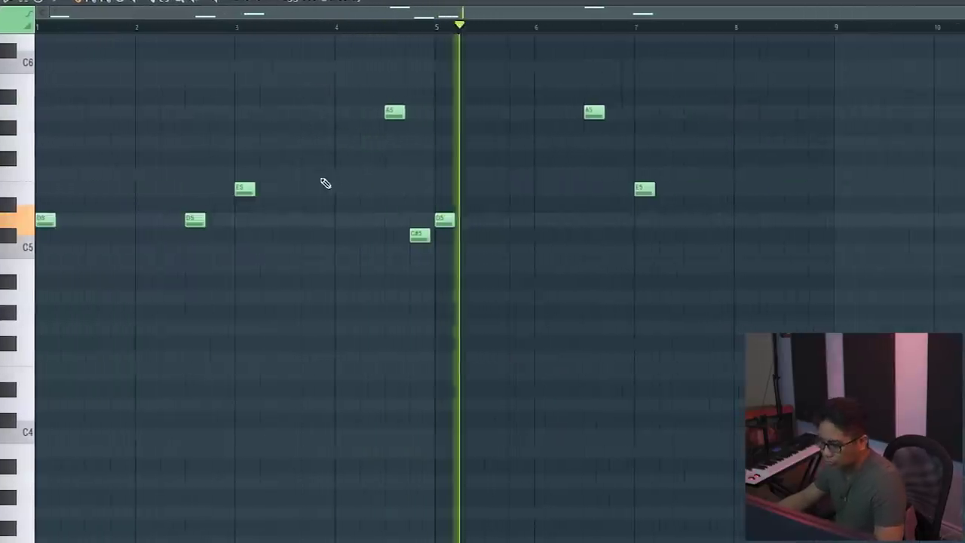
scroll(452, 196, "up", 3)
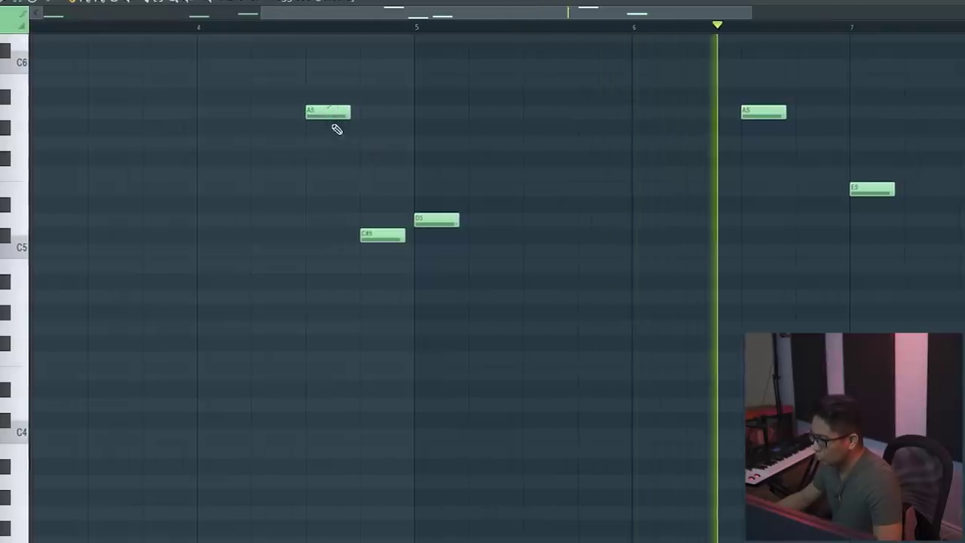
scroll(437, 120, "down", 3)
scroll(689, 148, "up", 3)
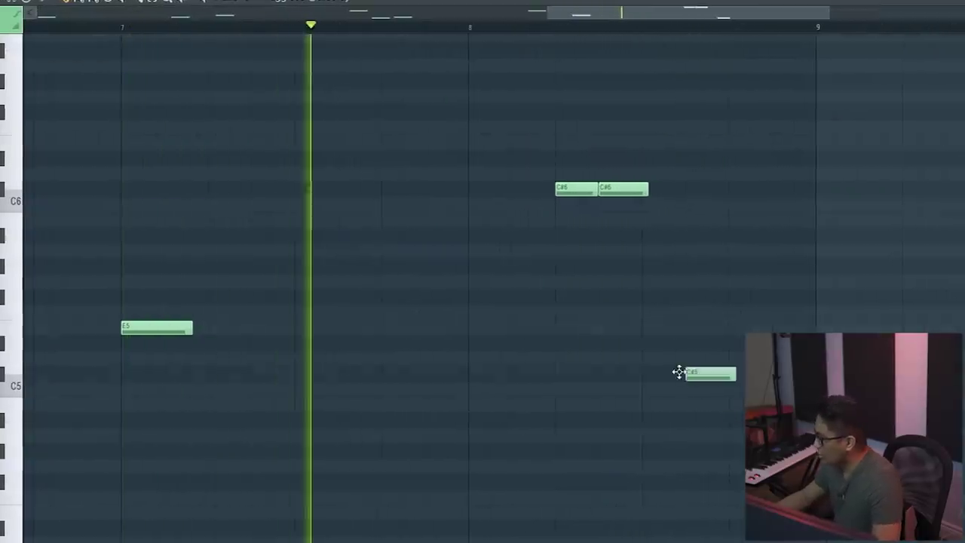
left_click(684, 377)
scroll(684, 377, "down", 3)
left_click_drag(704, 373, 721, 372)
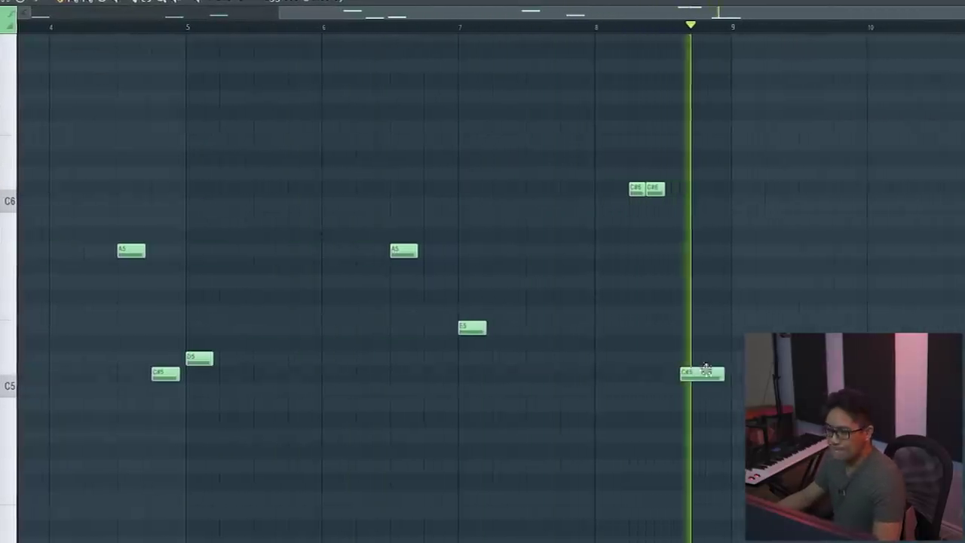
scroll(527, 377, "down", 2)
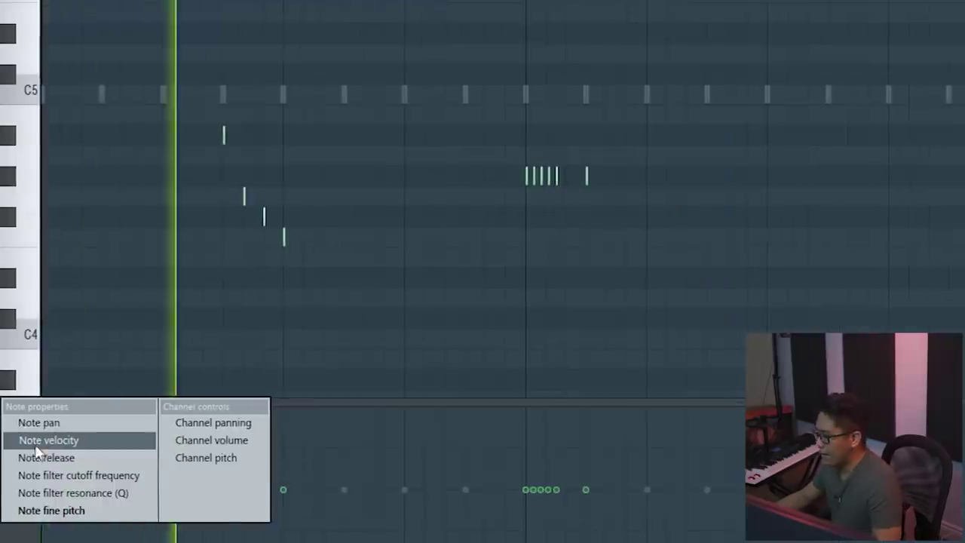
Step: Show note velocity for the pitched roll notes and select the descending four-note run and the four low notes before the bar line
left_click(43, 439)
scroll(329, 297, "down", 1)
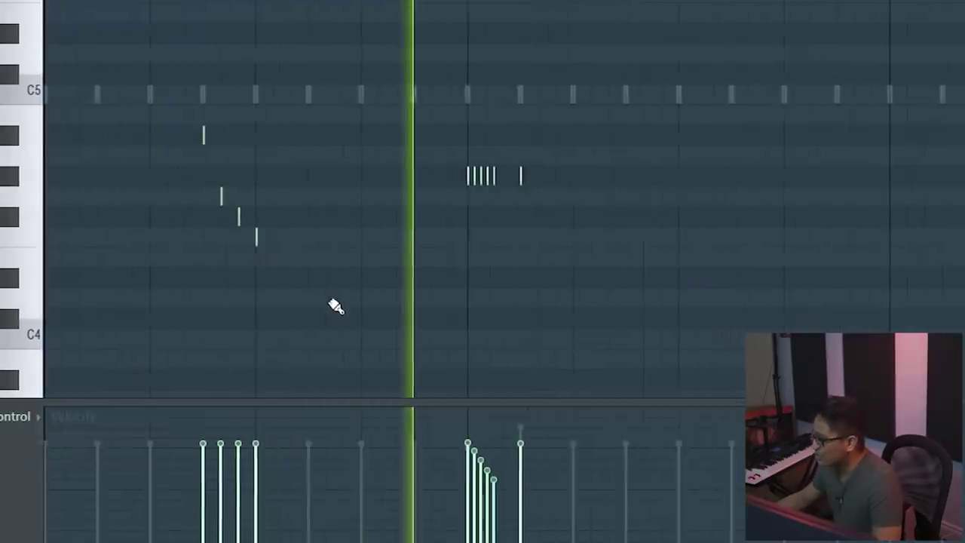
left_click_drag(324, 330, 194, 127)
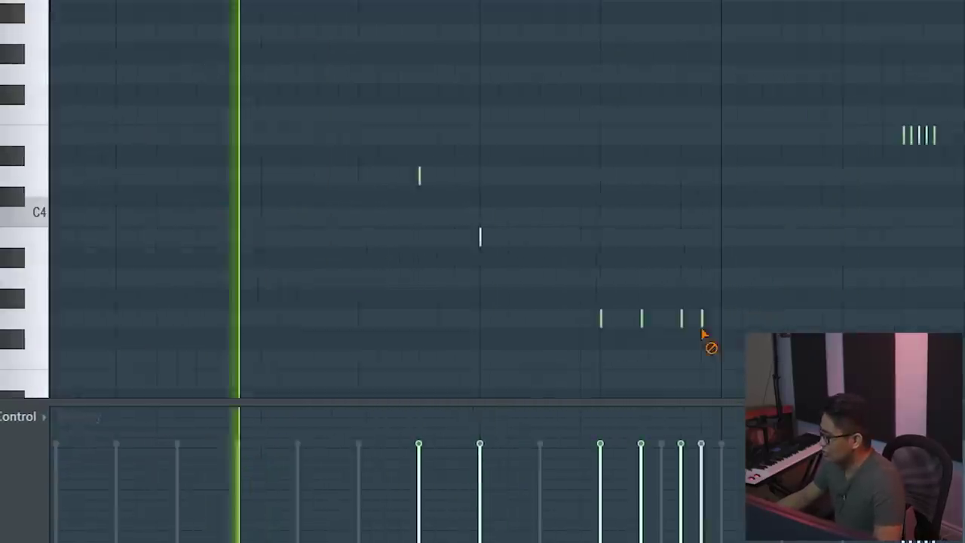
left_click_drag(709, 327, 612, 298)
left_click_drag(777, 387, 550, 276)
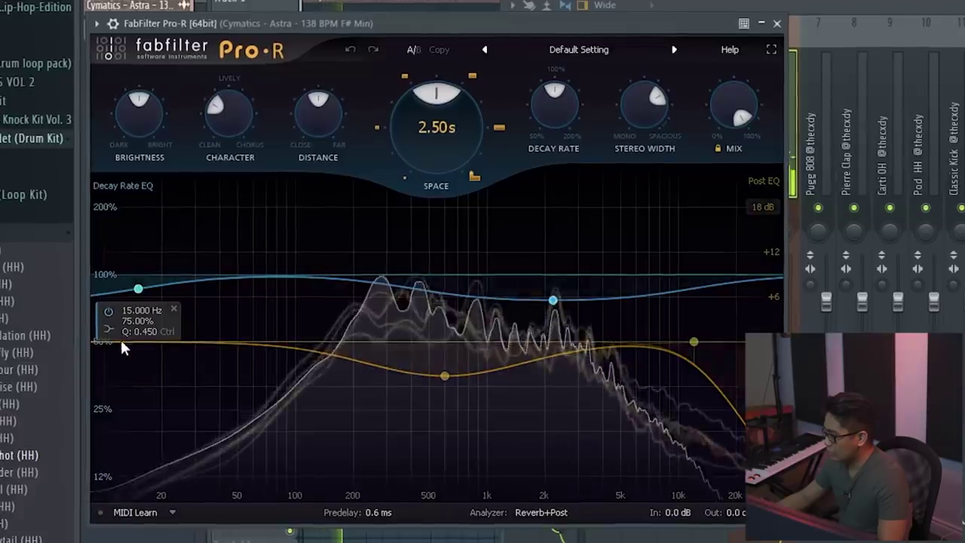
Step: Set the Astra loop's Pro-R reverb space to 1.00 s, raise its Post EQ low cut to about 400 Hz and lower the high cut
left_click_drag(120, 337, 417, 332)
left_click_drag(443, 166, 447, 234)
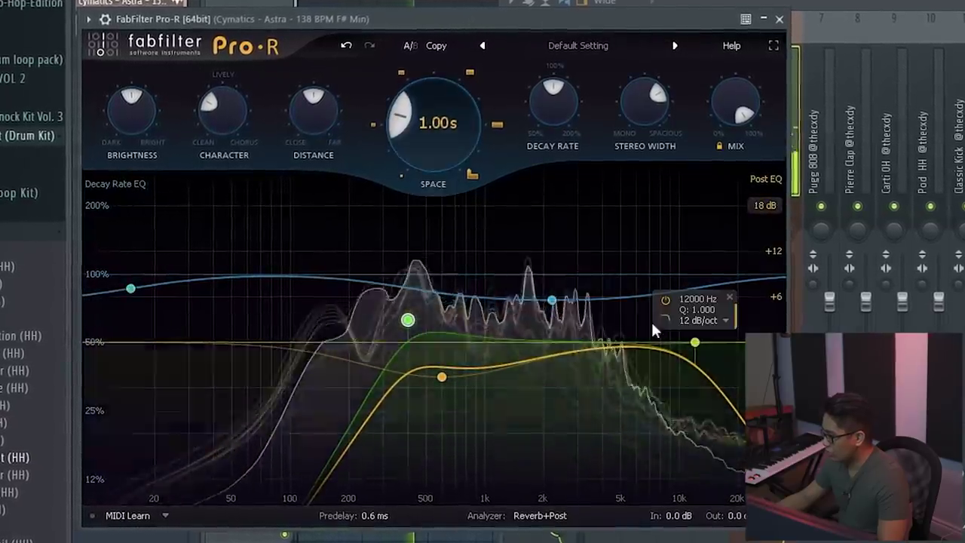
left_click(694, 344)
left_click_drag(694, 344, 608, 325)
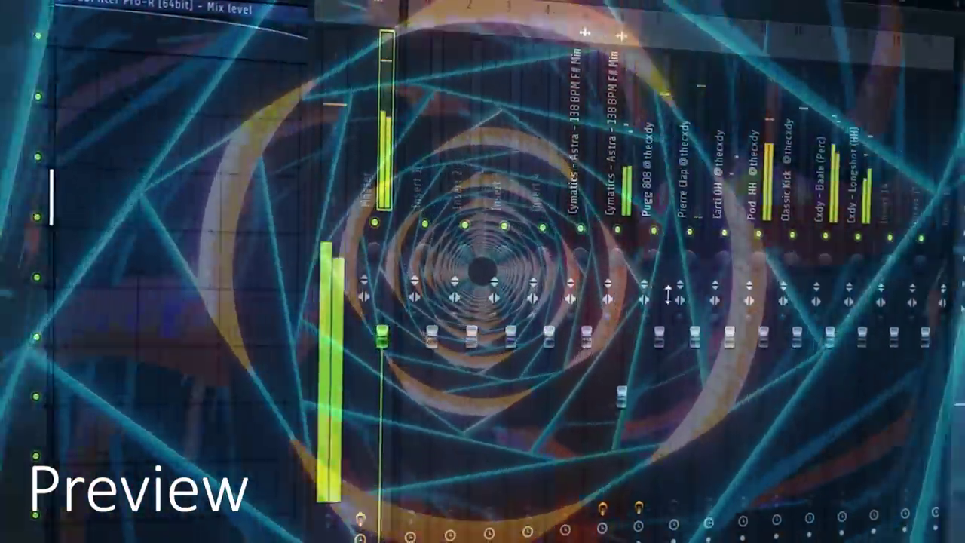
left_click(663, 335)
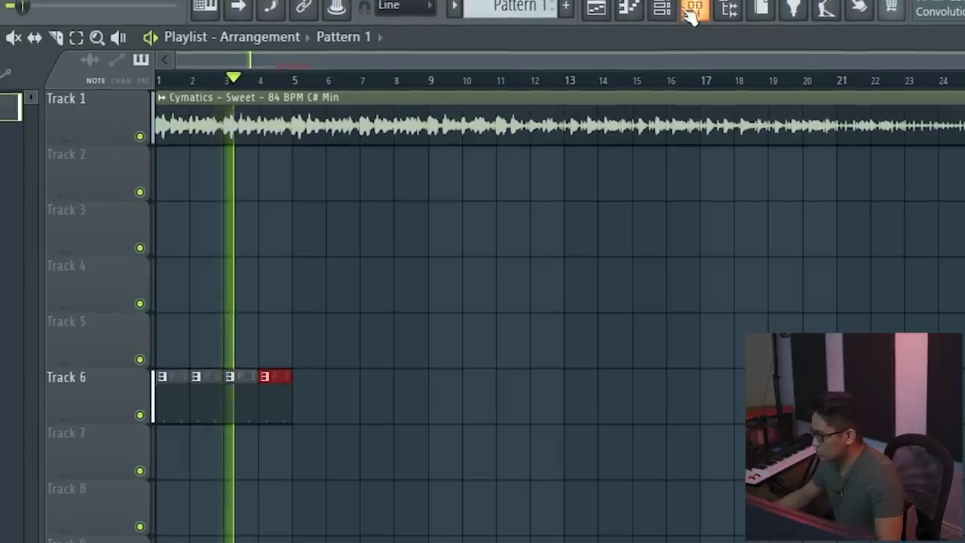
Step: Set the project tempo to 101 BPM for the Cymatics Sweet beat and bring up its channel rack
left_click(690, 11)
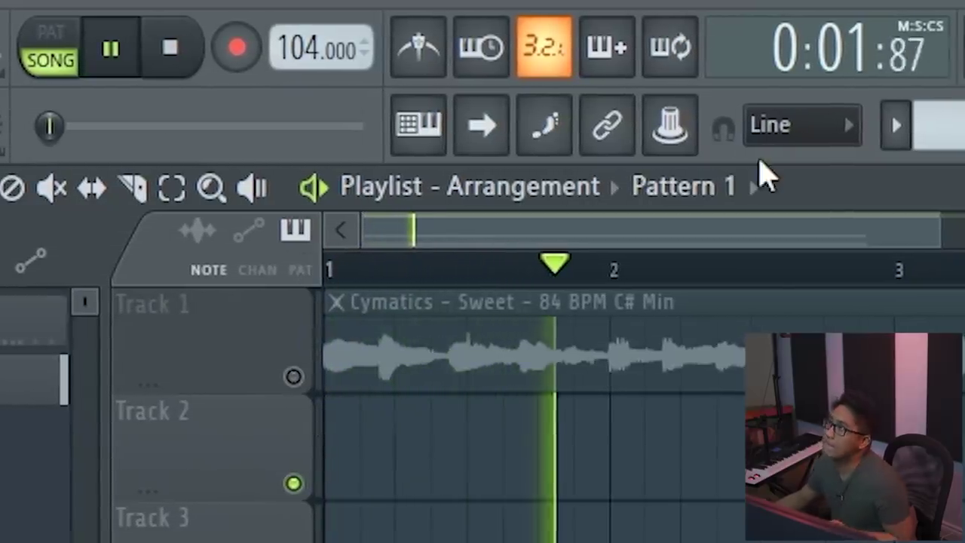
left_click_drag(316, 36, 317, 45)
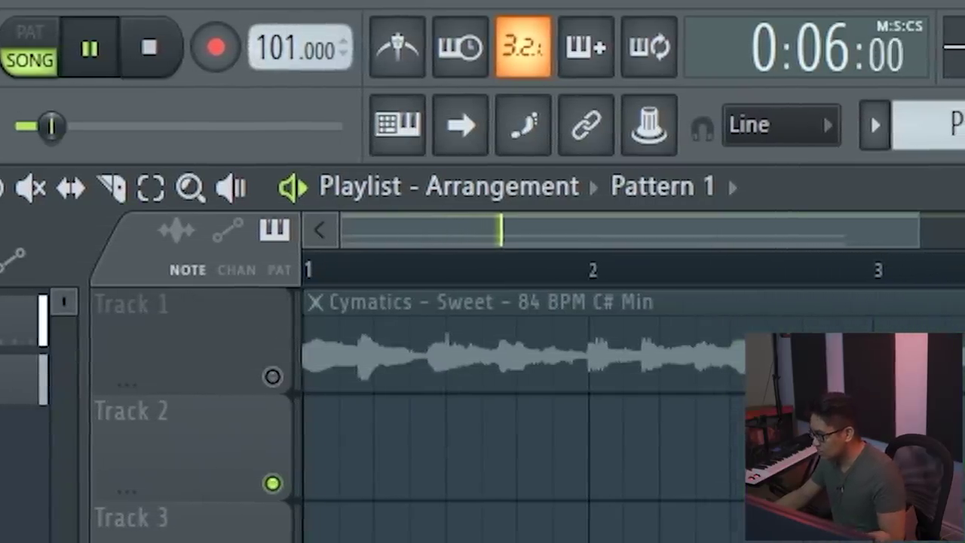
key("F6")
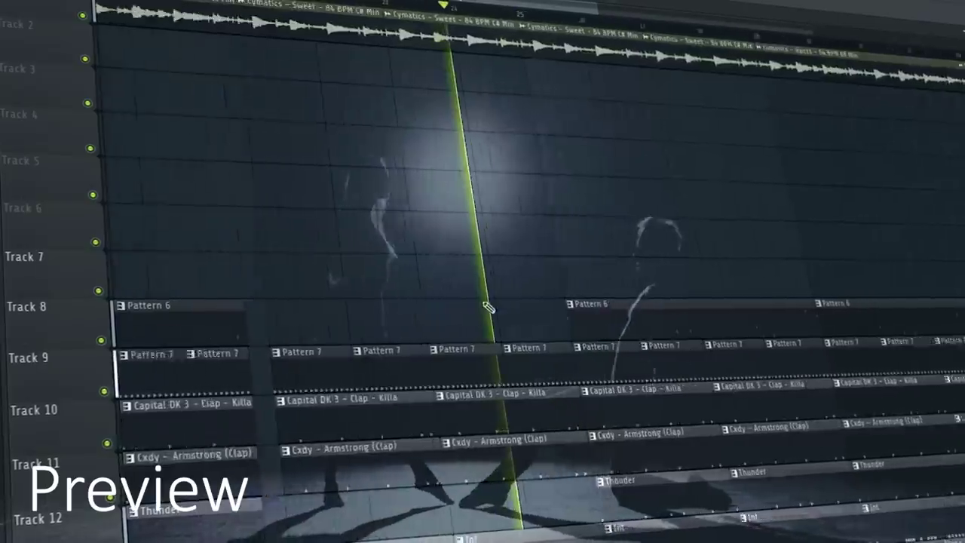
Step: Delete the pattern and drum clips from Track 8 downward at the end of the arrangement, keeping the sample loop
scroll(665, 395, "down", 1)
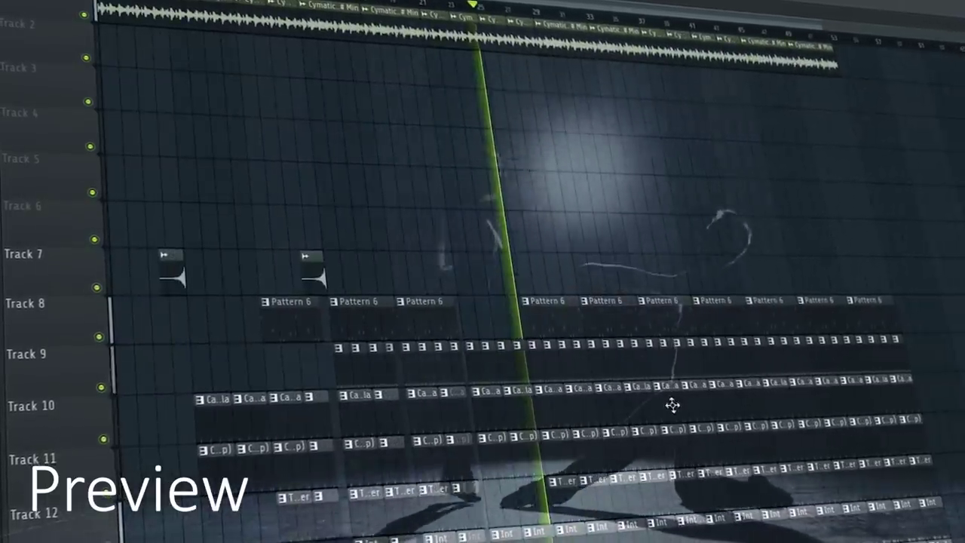
left_click_drag(950, 535, 704, 286)
key("Delete")
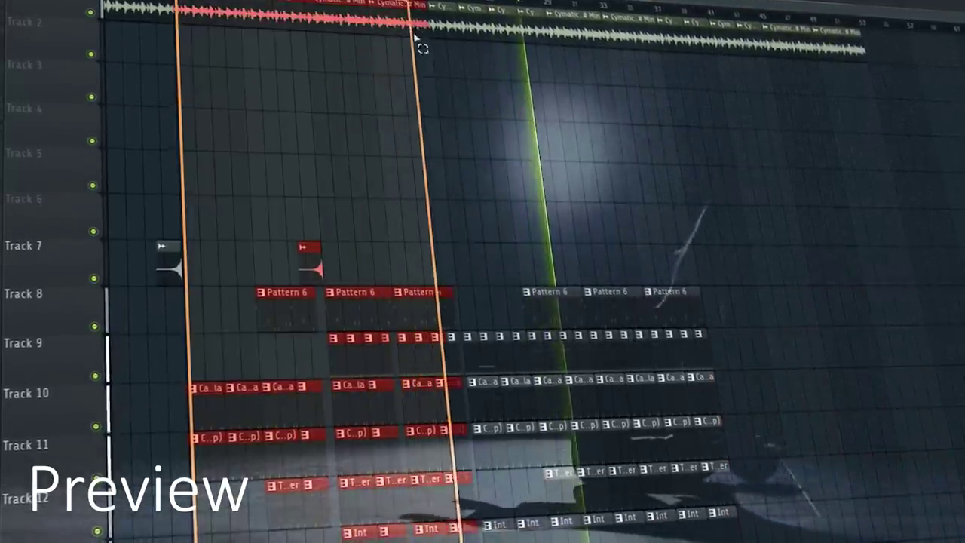
Step: Copy the earlier section across all tracks to the end of the arrangement and place a Riser 6 clip leading into it
left_click_drag(433, 35, 433, 35)
left_click_drag(320, 260, 450, 197)
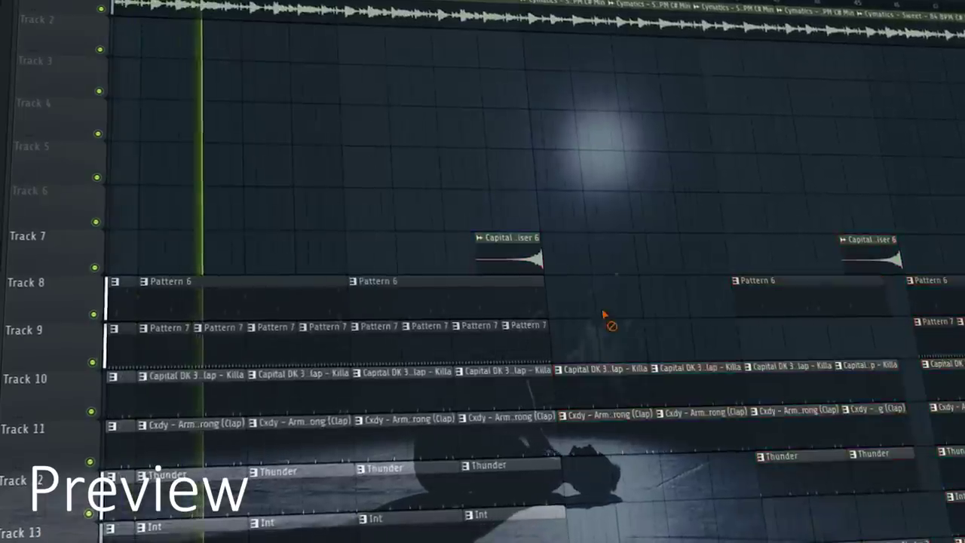
scroll(588, 301, "down", 2)
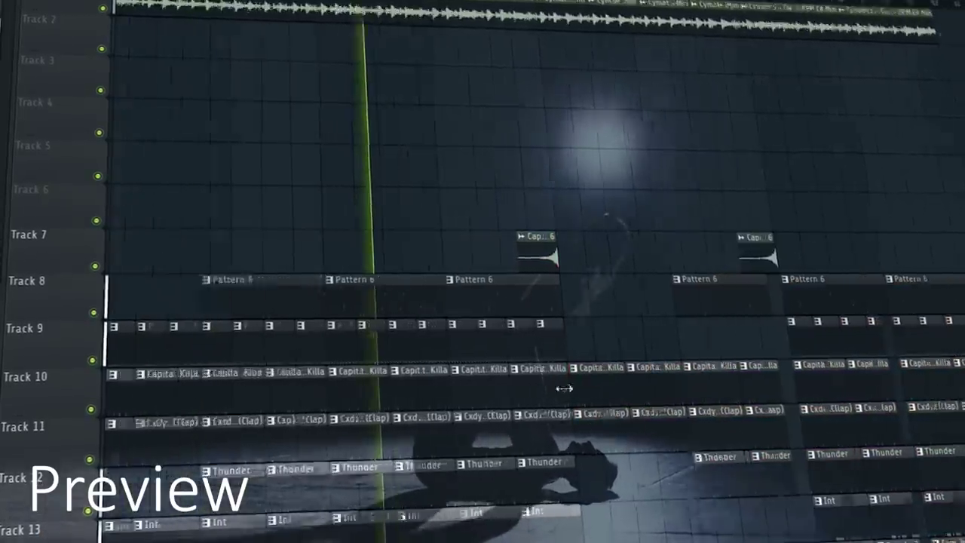
scroll(557, 407, "up", 6)
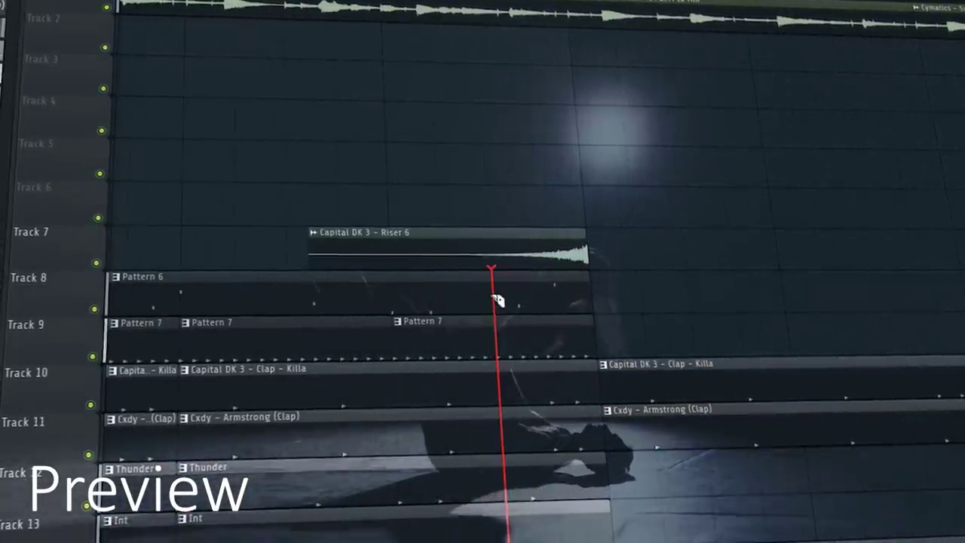
Step: Save the finished Sweet beat project
left_click_drag(392, 289, 393, 291)
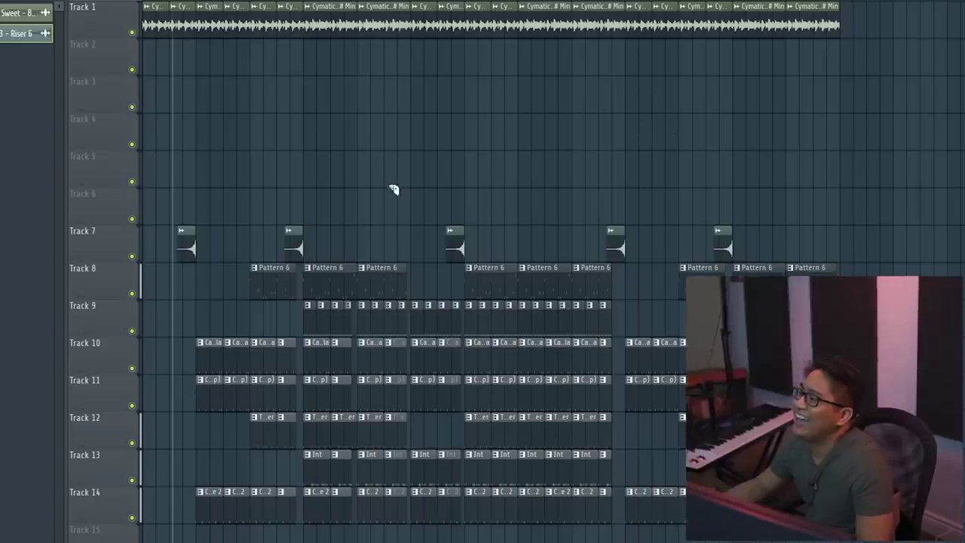
key("ctrl+s")
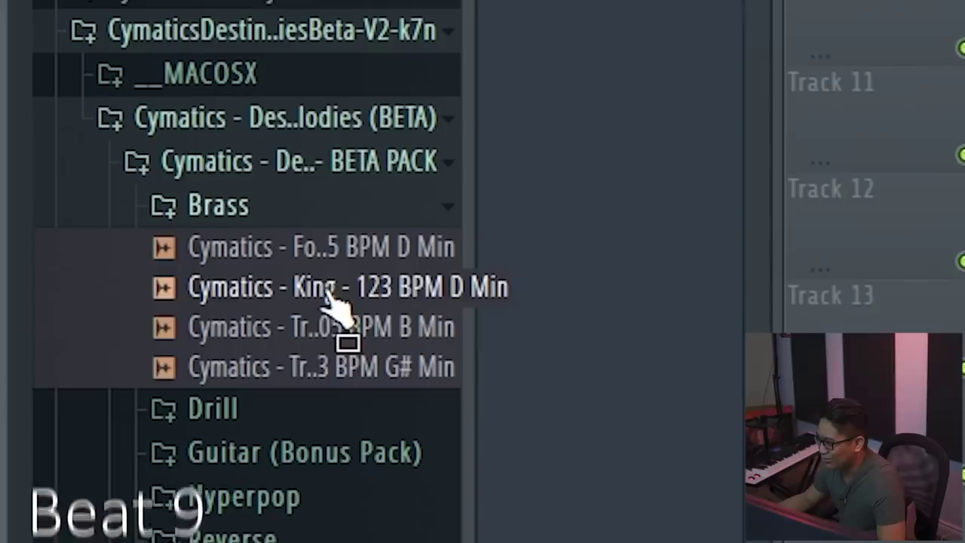
Step: Bring the Cymatics Triumph 113 BPM G# Min loop into the playlist and add another Alchemy Snare hit at step 25 of Pattern 2
left_click_drag(333, 308, 720, 226)
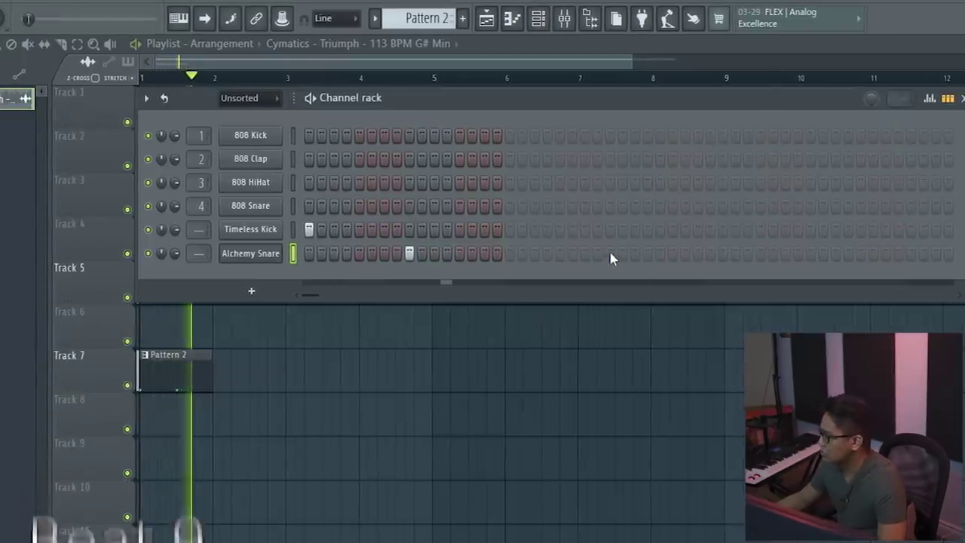
left_click(608, 253)
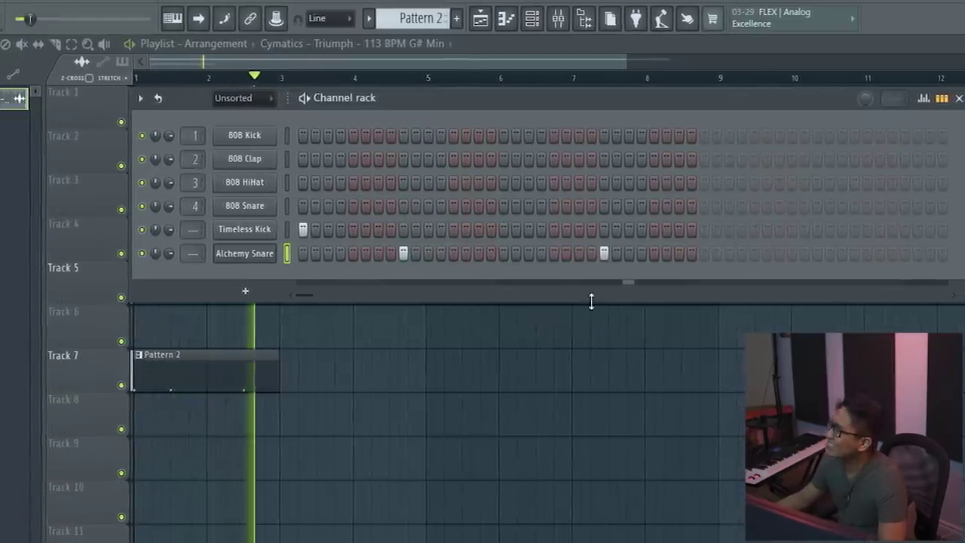
key("F6")
Step: Slice the Triumph loop, trim the pieces and join the Track 6 section to the chops on Track 5
scroll(200, 261, "up", 4)
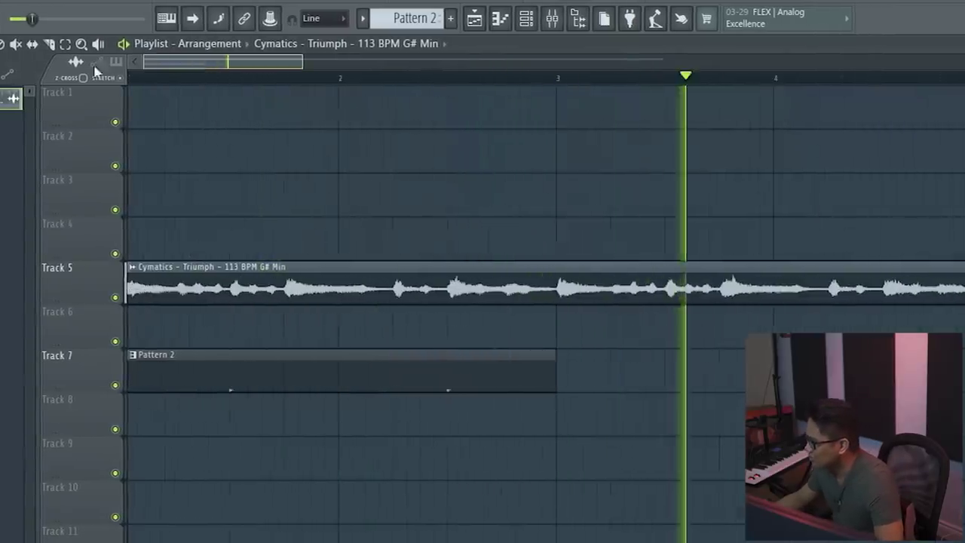
left_click(54, 44)
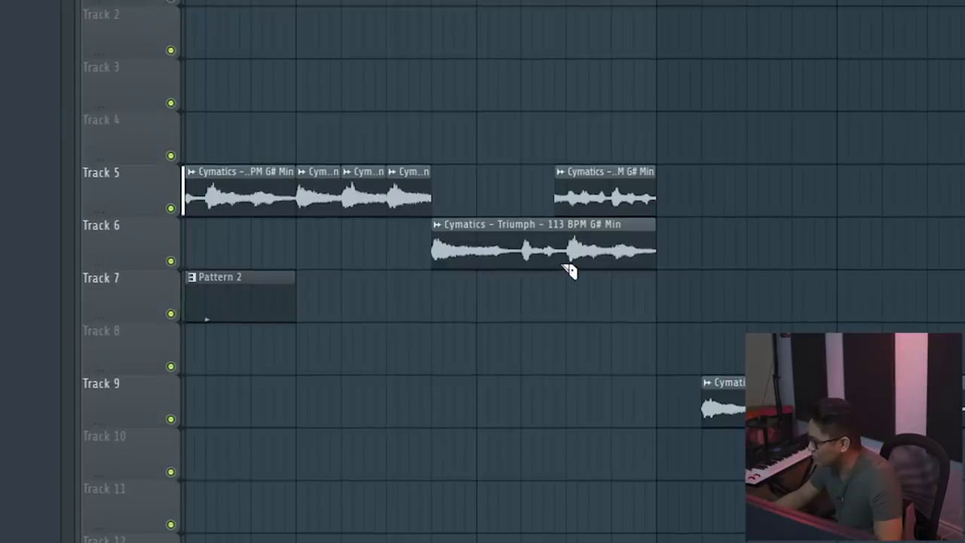
left_click(569, 267)
right_click(601, 265)
key("space")
left_click_drag(557, 199, 565, 224)
left_click_drag(555, 260, 567, 263)
left_click(493, 254, "ctrl")
key("shift+Up")
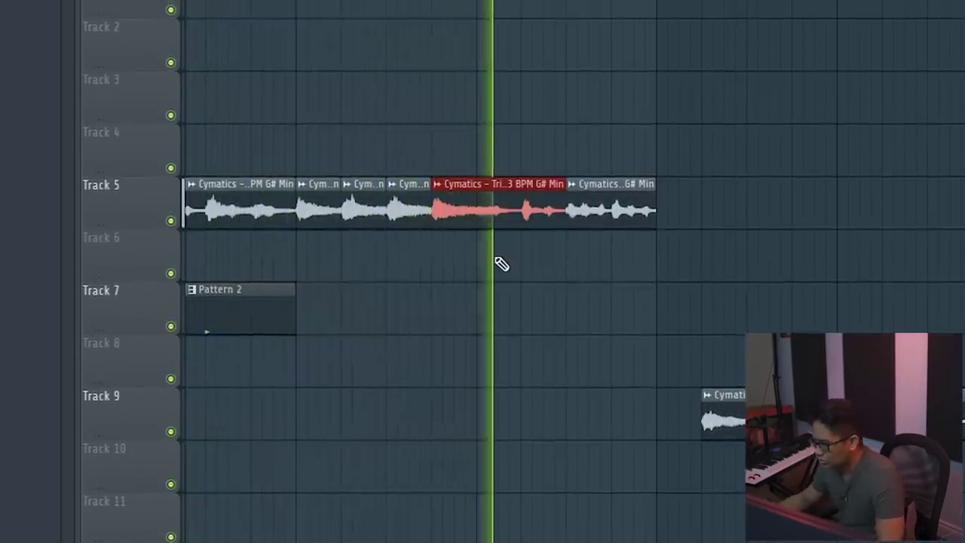
Step: Rework the long G5 note in the bass pattern so that its second part plays at C5
scroll(407, 321, "down", 2)
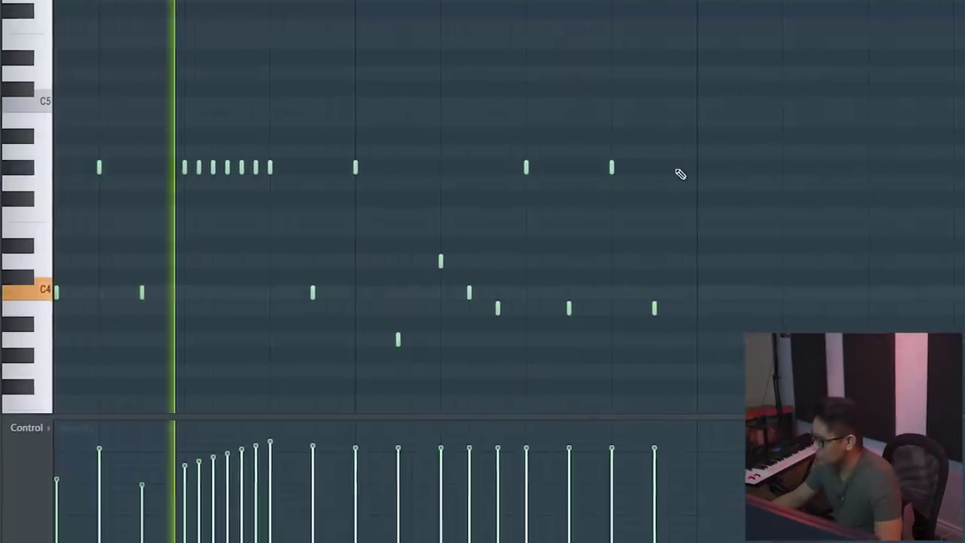
scroll(679, 172, "up", 3)
scroll(675, 158, "down", 3)
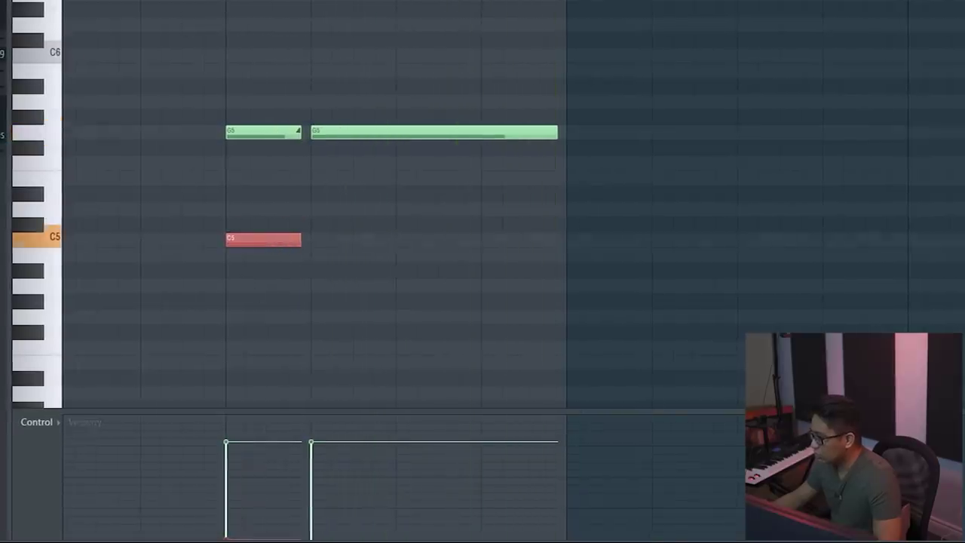
left_click(276, 131, "ctrl+shift")
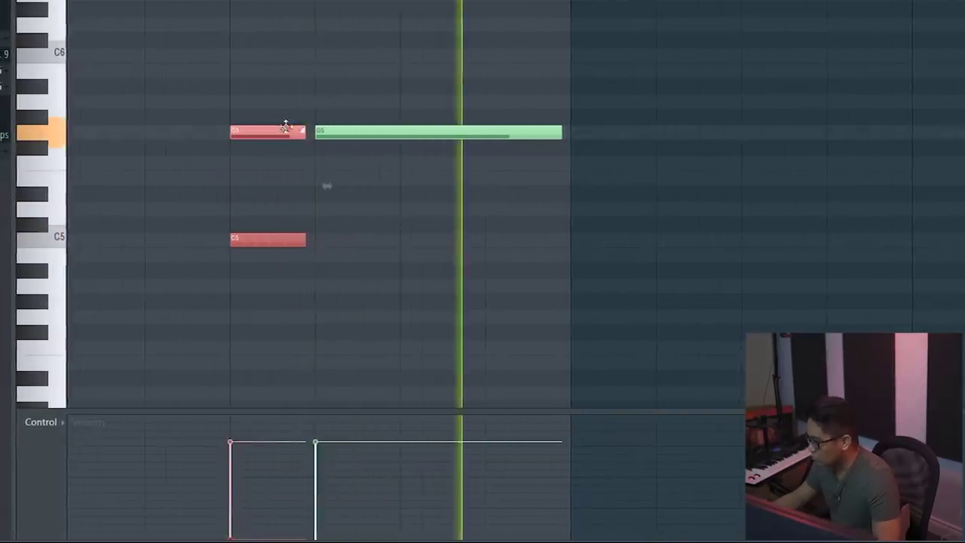
left_click(448, 131)
key("p")
left_click_drag(473, 131, 478, 238)
Step: Select the Let It Out Vocal Loop clip on Track 12 and duplicate it directly after itself
scroll(486, 200, "down", 3, "ctrl")
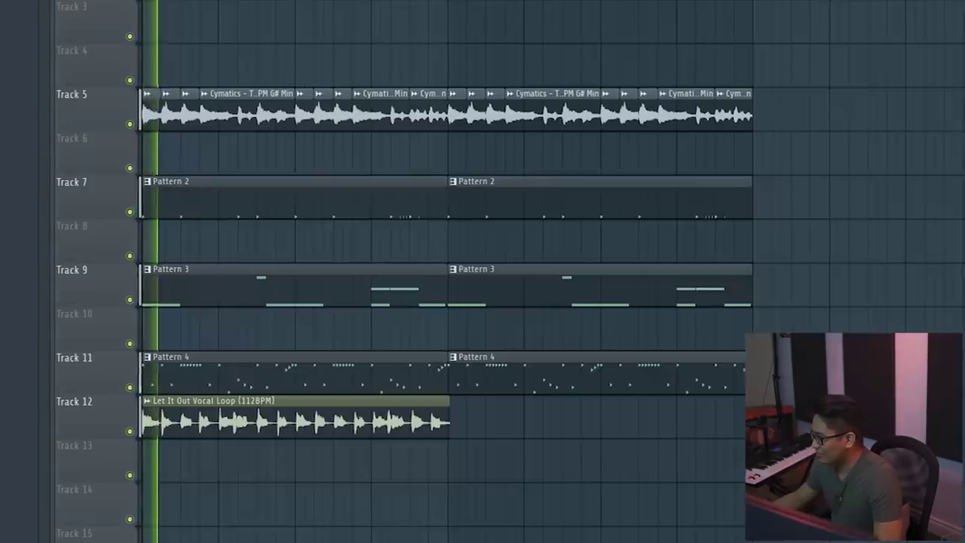
scroll(466, 405, "up", 3, "ctrl")
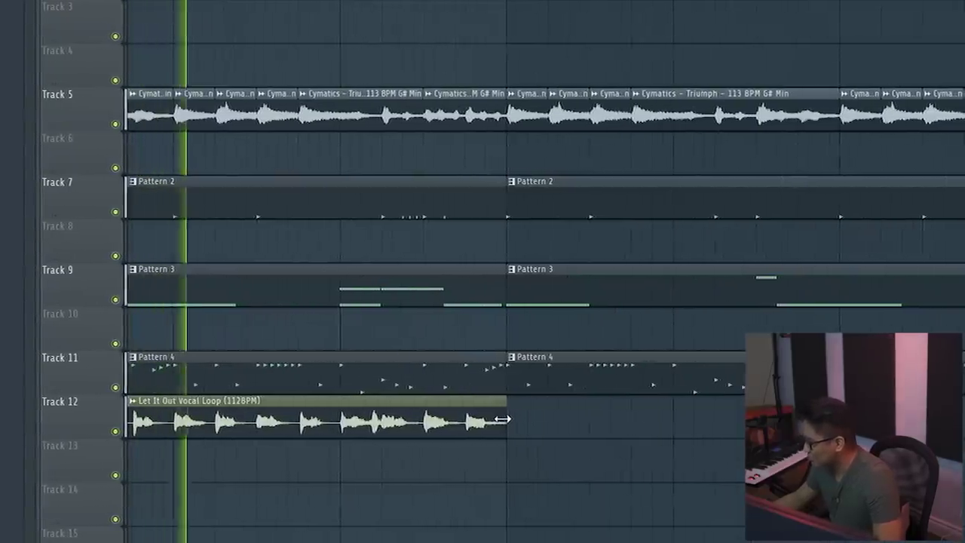
left_click_drag(513, 429, 272, 410, "ctrl")
key("ctrl+b")
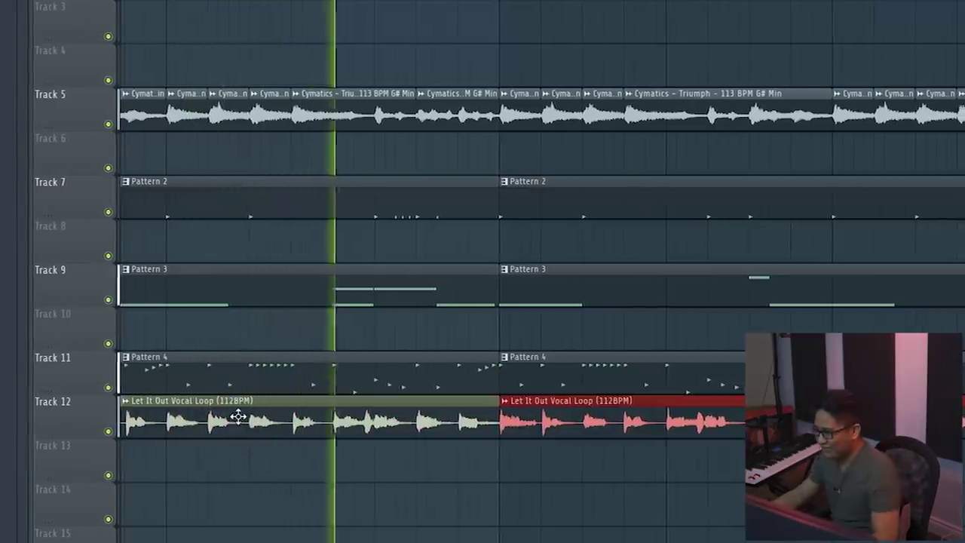
Step: Band-limit the Let It Out vocal loop in Pro-Q 3 with a low cut near 1 kHz and a high cut near 3.5 kHz
double_click(265, 409)
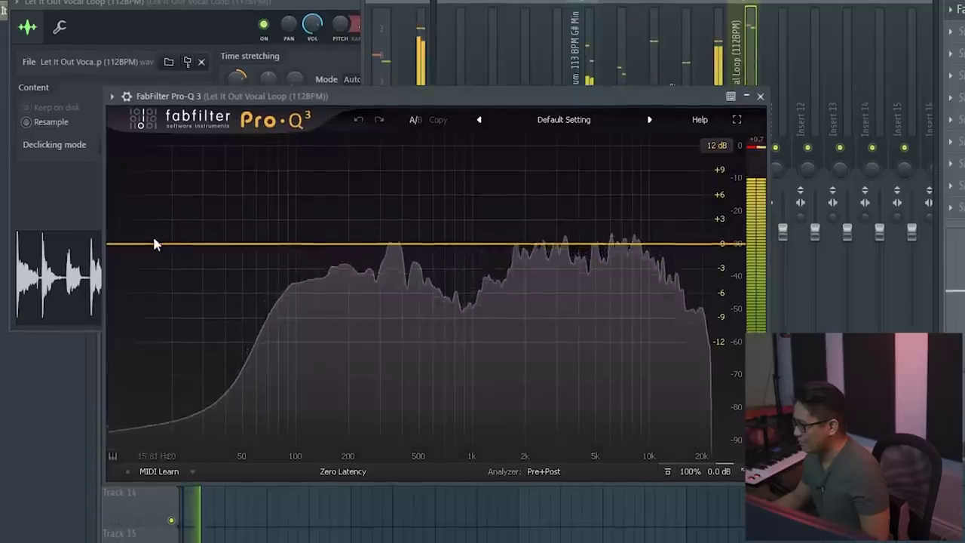
left_click_drag(150, 243, 527, 229)
left_click_drag(719, 245, 607, 230)
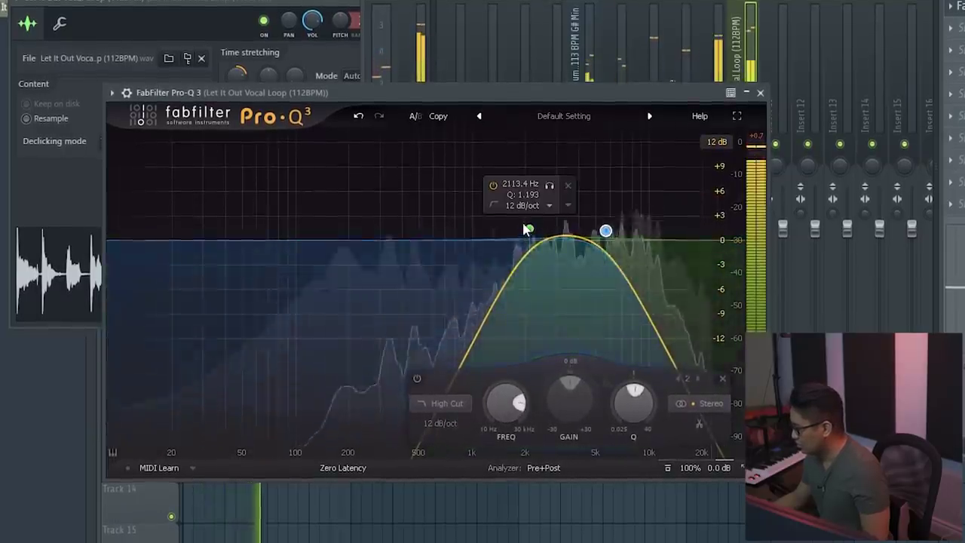
left_click_drag(530, 229, 465, 226)
left_click_drag(607, 232, 567, 238)
Step: Add EchoBoyJr to the vocal loop's mixer effect chain
left_click(930, 58)
left_click(958, 27)
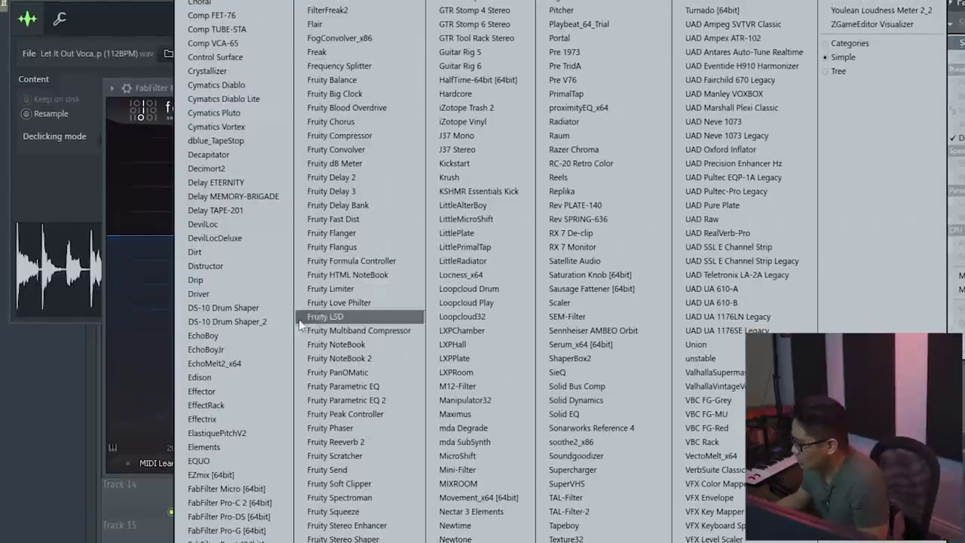
left_click(207, 348)
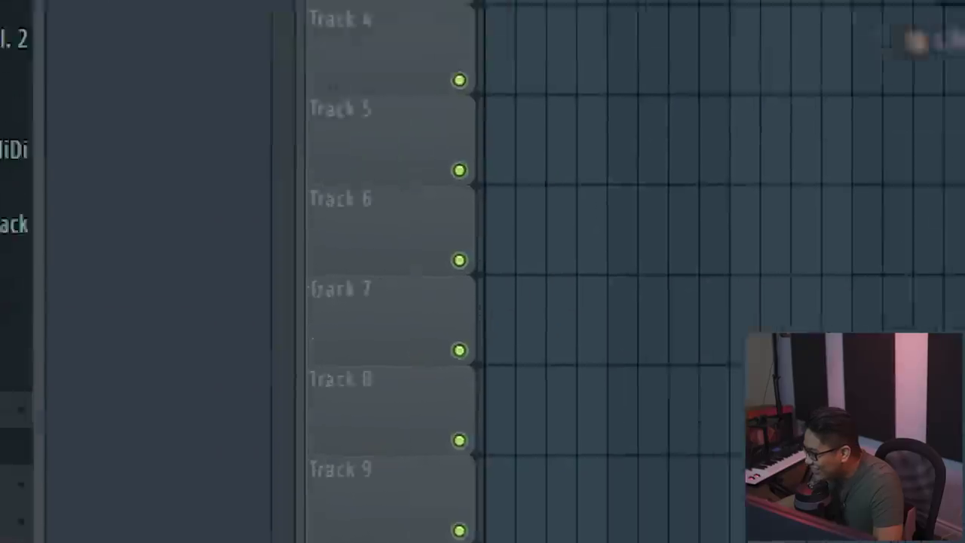
Step: Play the Harmony loop with the Breeze drum loop, and open the mixer and the Harmony sample's channel settings
key("space")
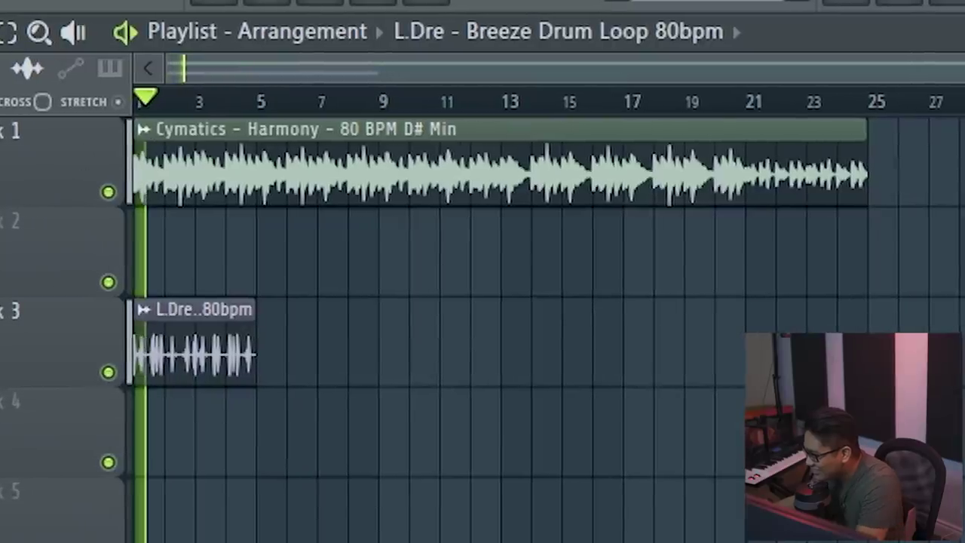
key("F9")
double_click(419, 166)
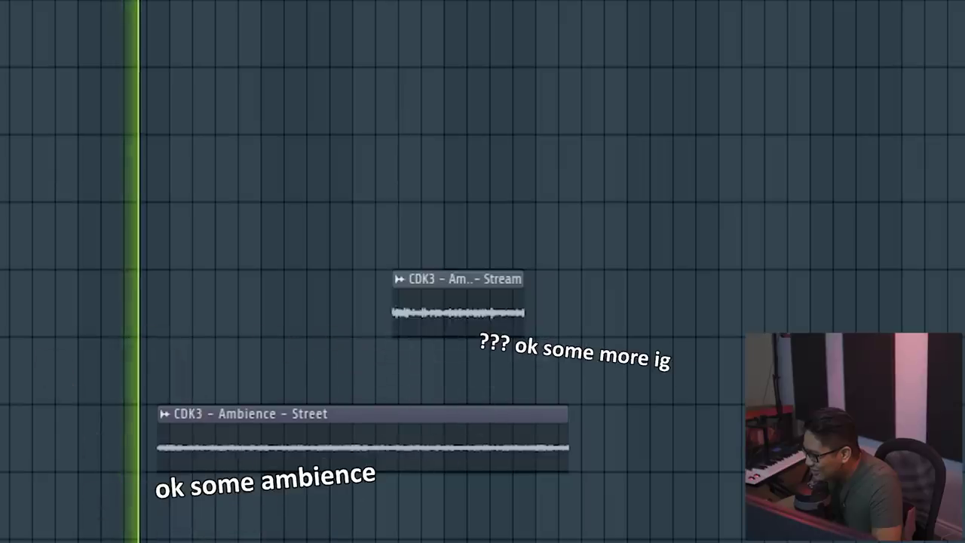
Step: Place the CDK3 Ambience Rain sample on Track 10 and open its channel settings
left_click_drag(0, 188, 1, 106)
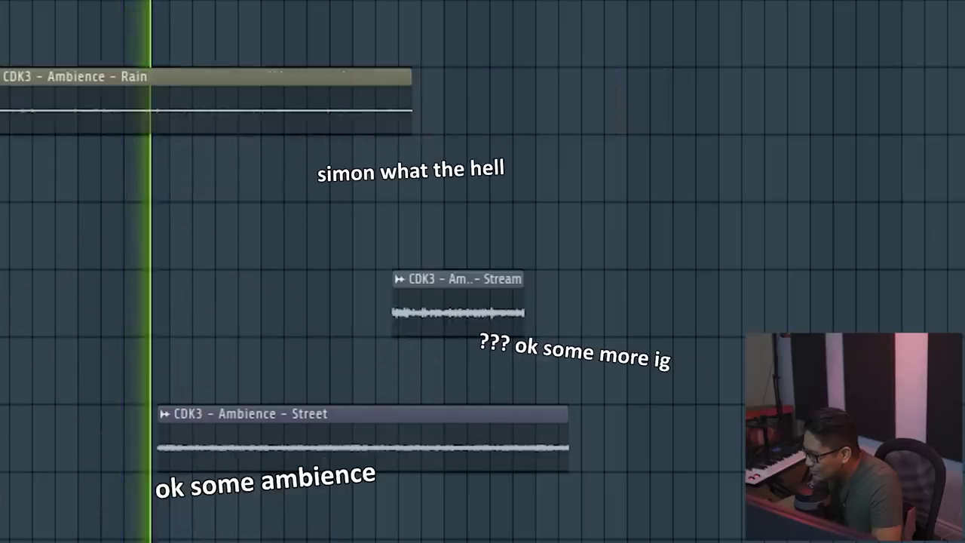
double_click(73, 133)
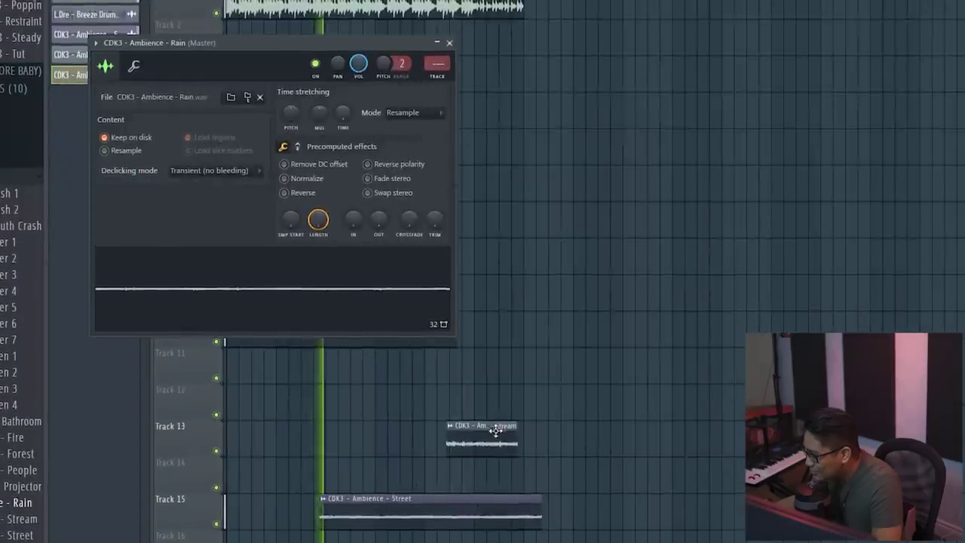
Step: Move the Ambience Stream clip to the start of Track 13 and repeat it end to end for five clips
left_click_drag(495, 430, 248, 440)
double_click(248, 439)
left_click(362, 446, "ctrl")
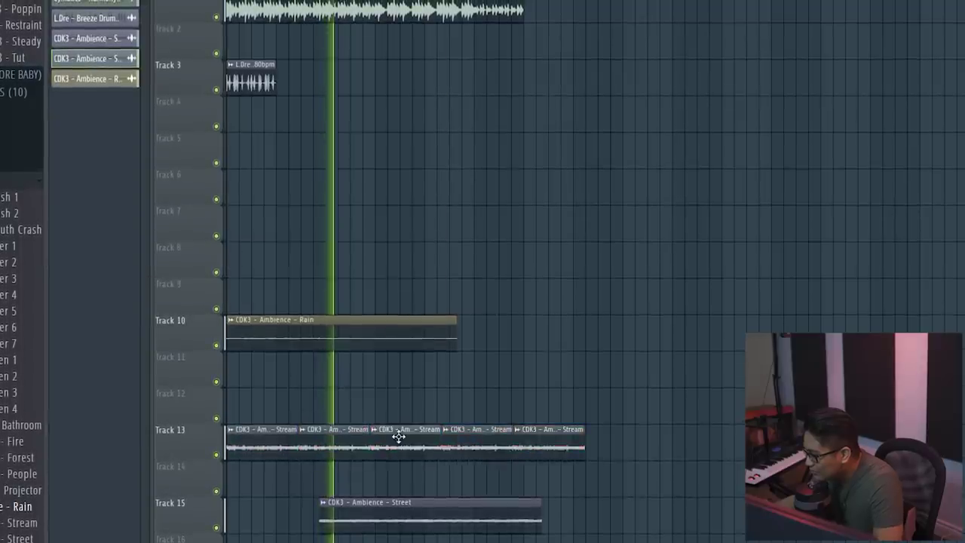
double_click(398, 436)
Step: Move the Ambience Street clip to the start of Track 15 and open its channel settings
left_click_drag(430, 503, 335, 505)
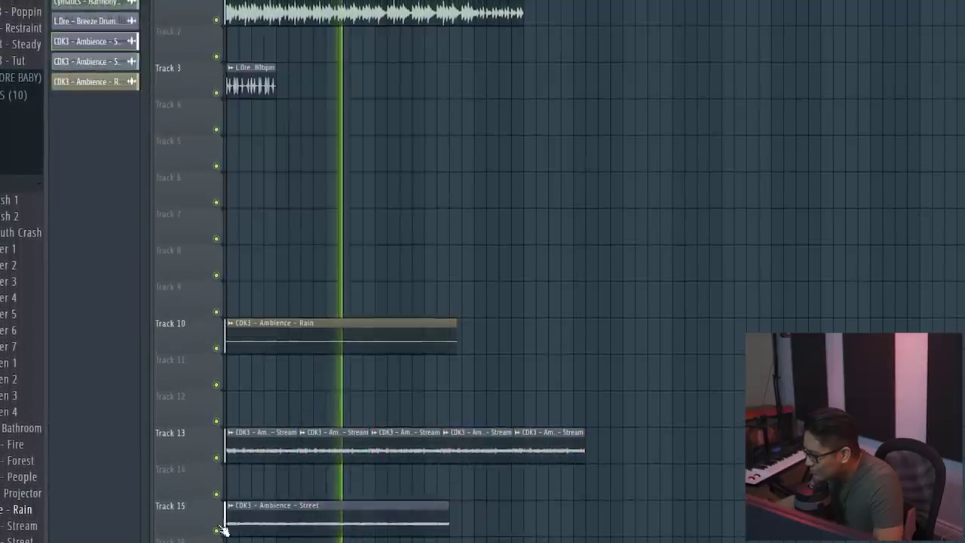
double_click(335, 505)
left_click(416, 18)
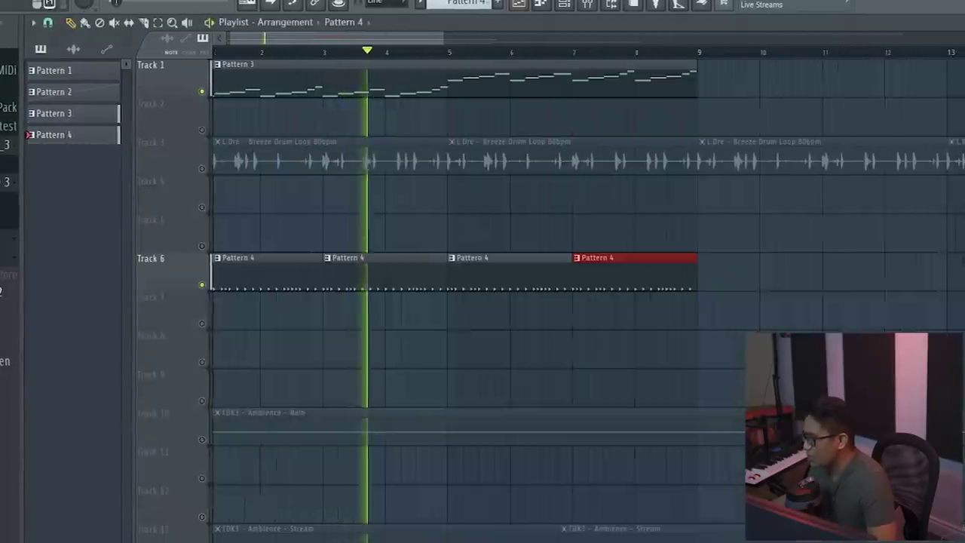
Step: Open the channel rack and bring up the replacement options for the 808 Kick channel
left_click(564, 4)
right_click(325, 149)
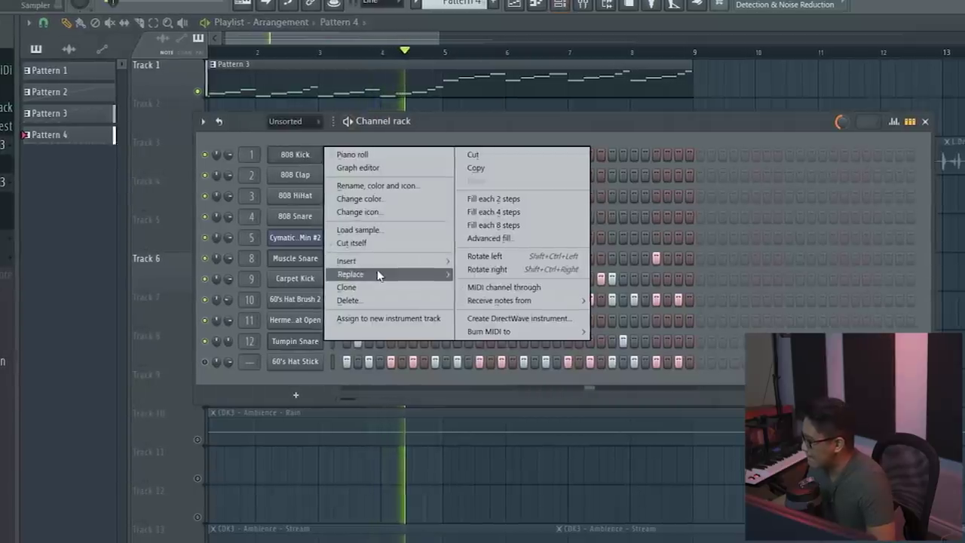
mouse_move(377, 274)
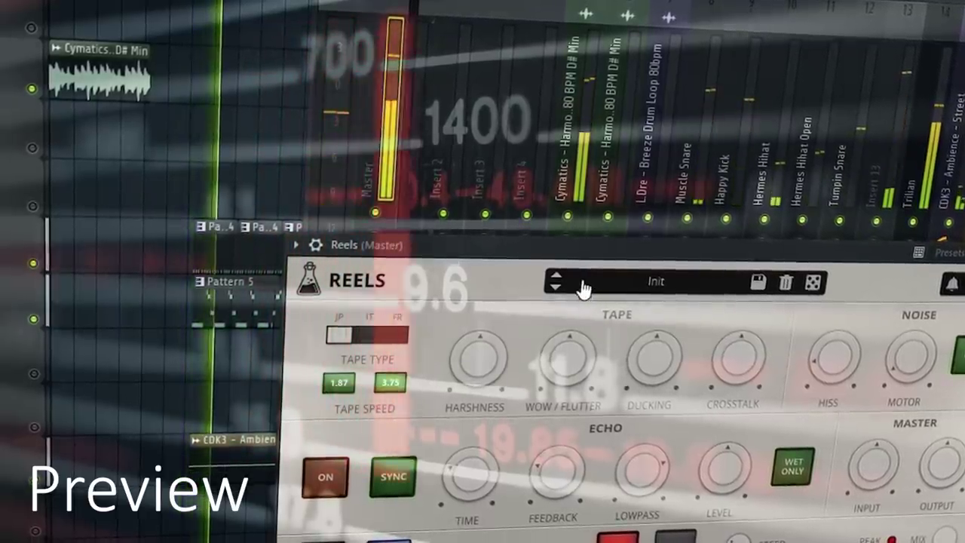
Step: Load a factory Master tape preset in the Reels effect on the master track
left_click(584, 288)
mouse_move(661, 304)
mouse_move(777, 321)
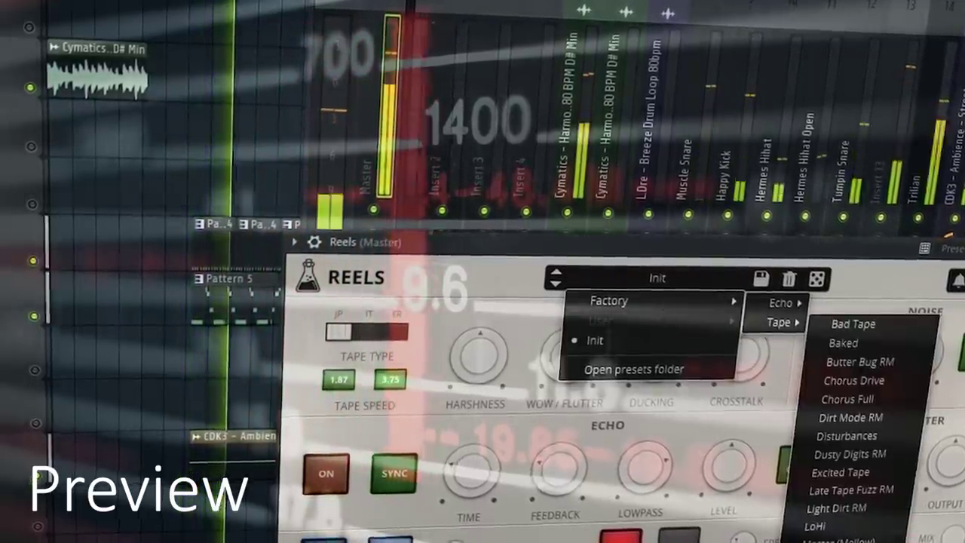
left_click(844, 541)
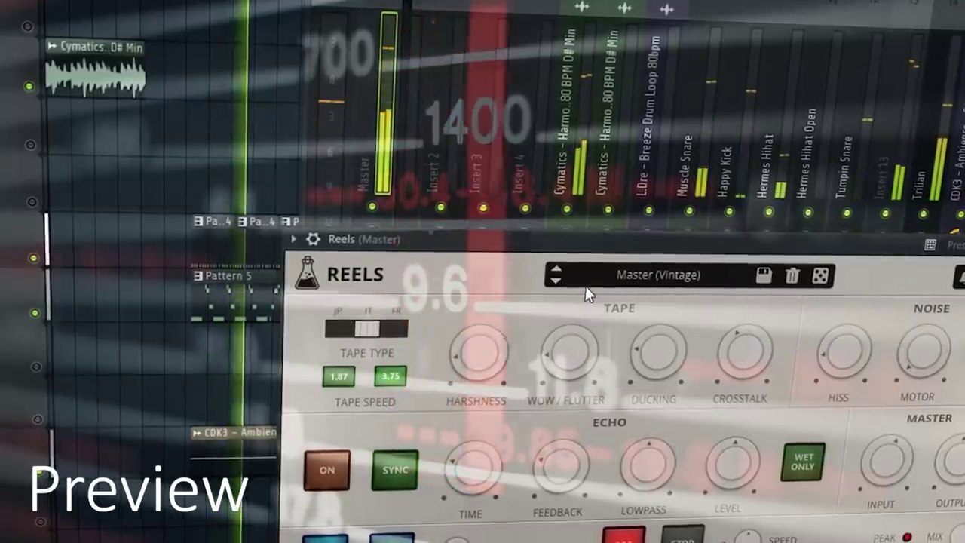
Step: Audition the neighbouring Reels presets in both directions and settle on Master (Mellow)
left_click(554, 281)
left_click(554, 281)
left_click(556, 269)
left_click(555, 269)
left_click(555, 269)
left_click(555, 269)
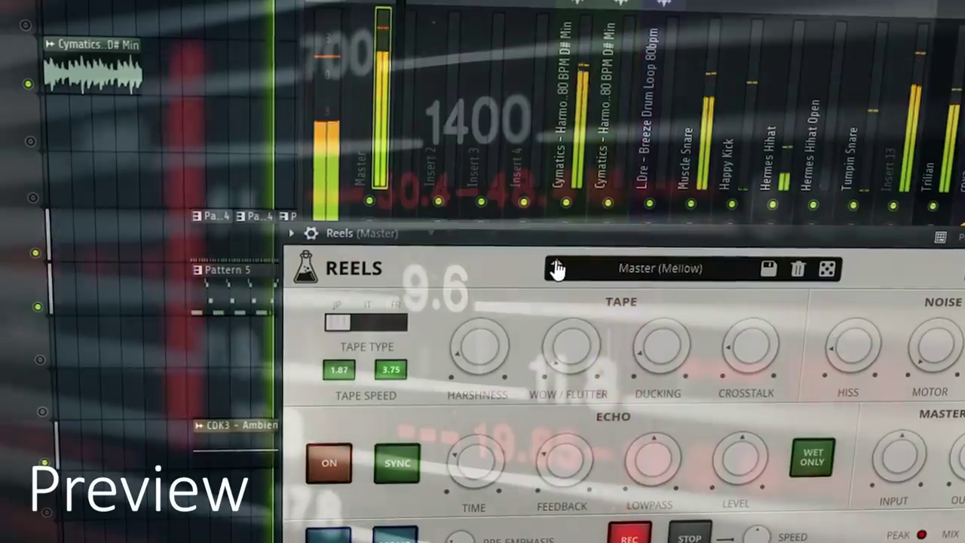